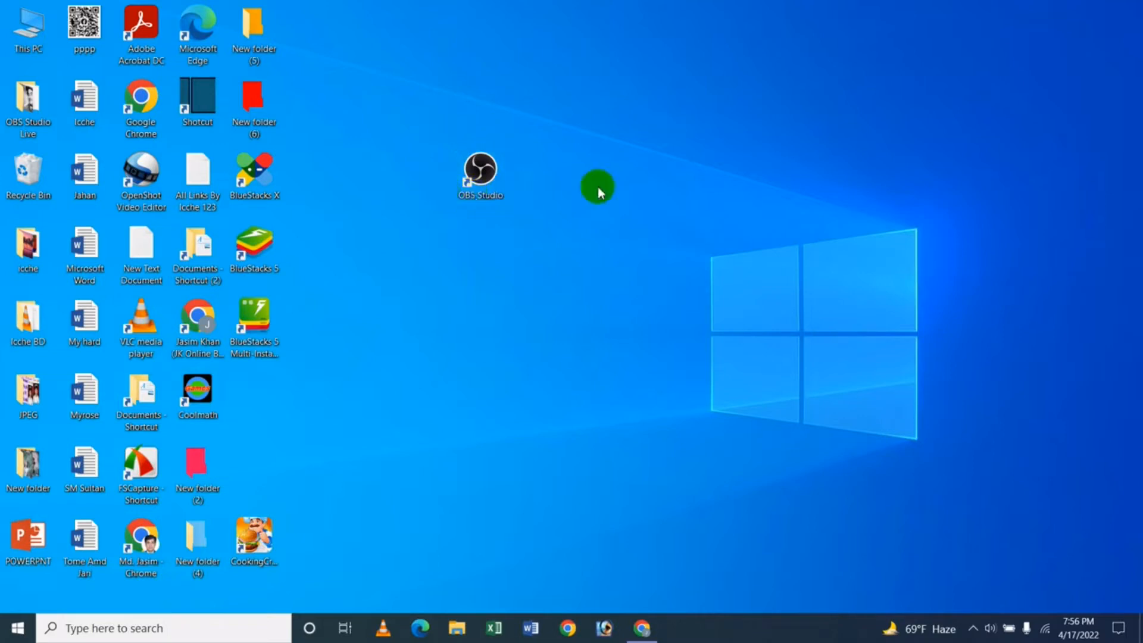
Step: Launch OBS Studio and add a new Display Capture source set to Display 1: 1920x1080 @ 0,0 (Primary Monitor)
{"action": "double_click", "coordinate": [485, 192]}
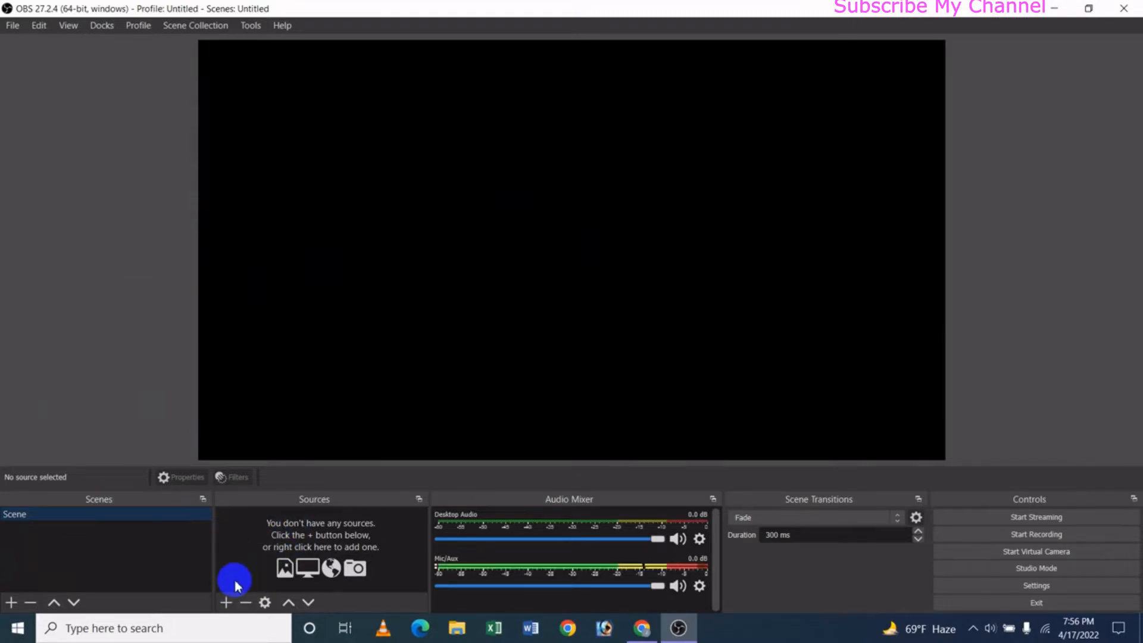
{"action": "left_click", "coordinate": [226, 602]}
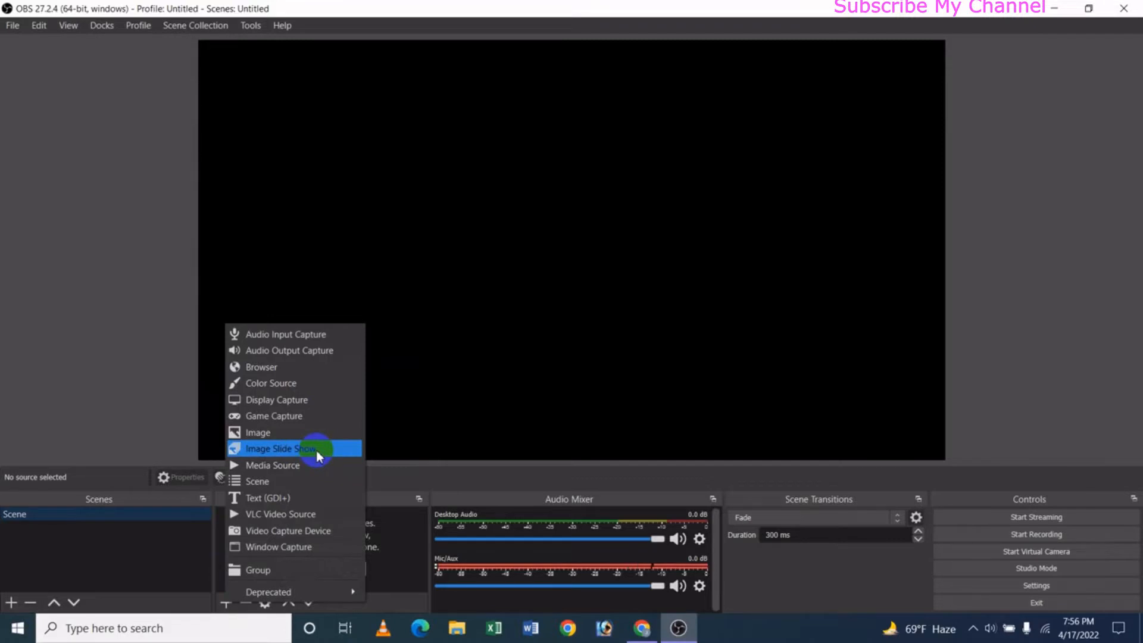
{"action": "left_click", "coordinate": [302, 402]}
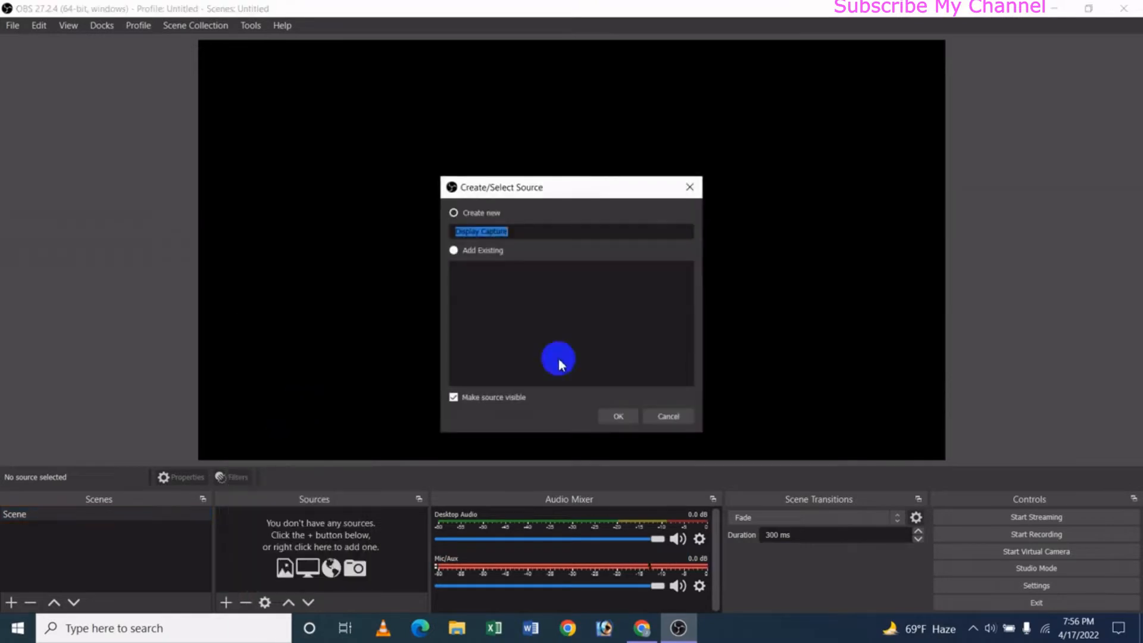
{"action": "left_click", "coordinate": [613, 415]}
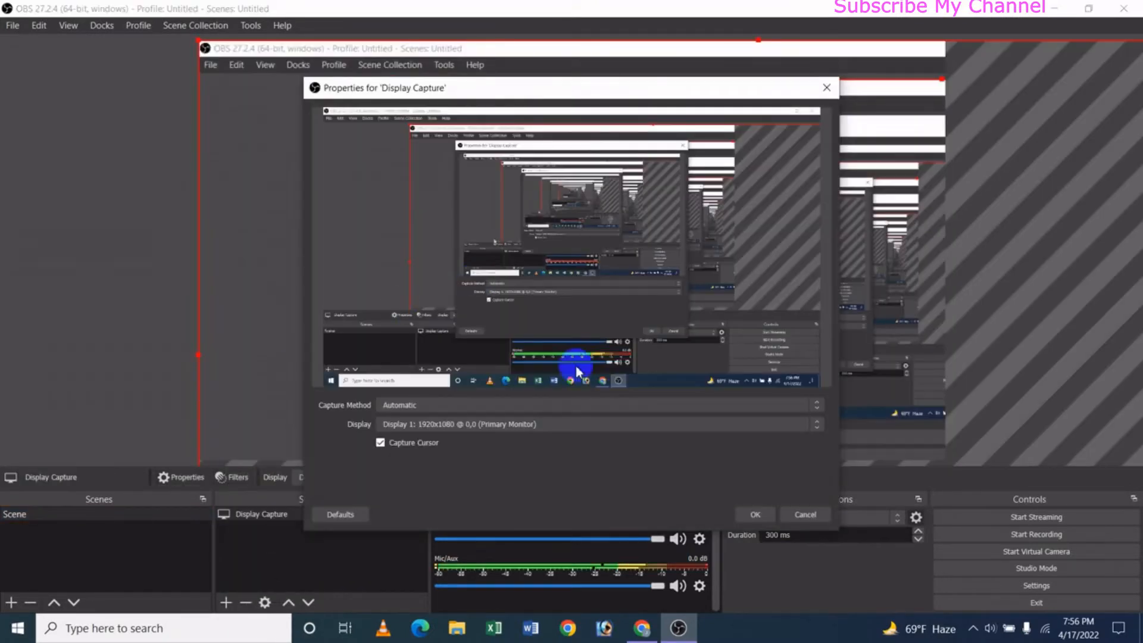
{"action": "left_click", "coordinate": [533, 427]}
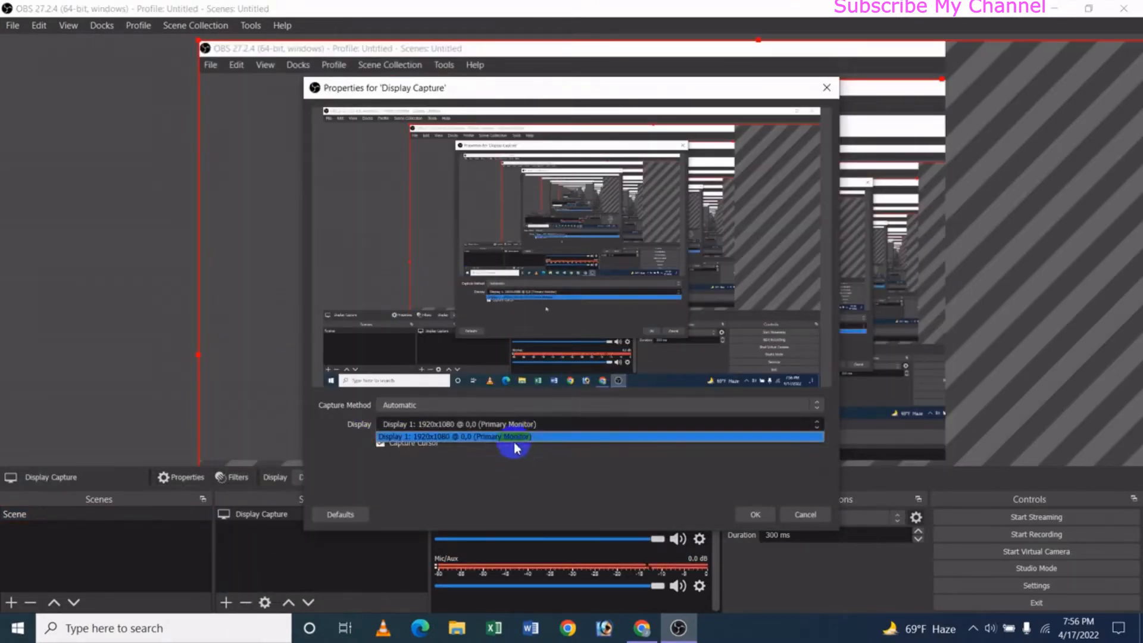
{"action": "left_click", "coordinate": [534, 436]}
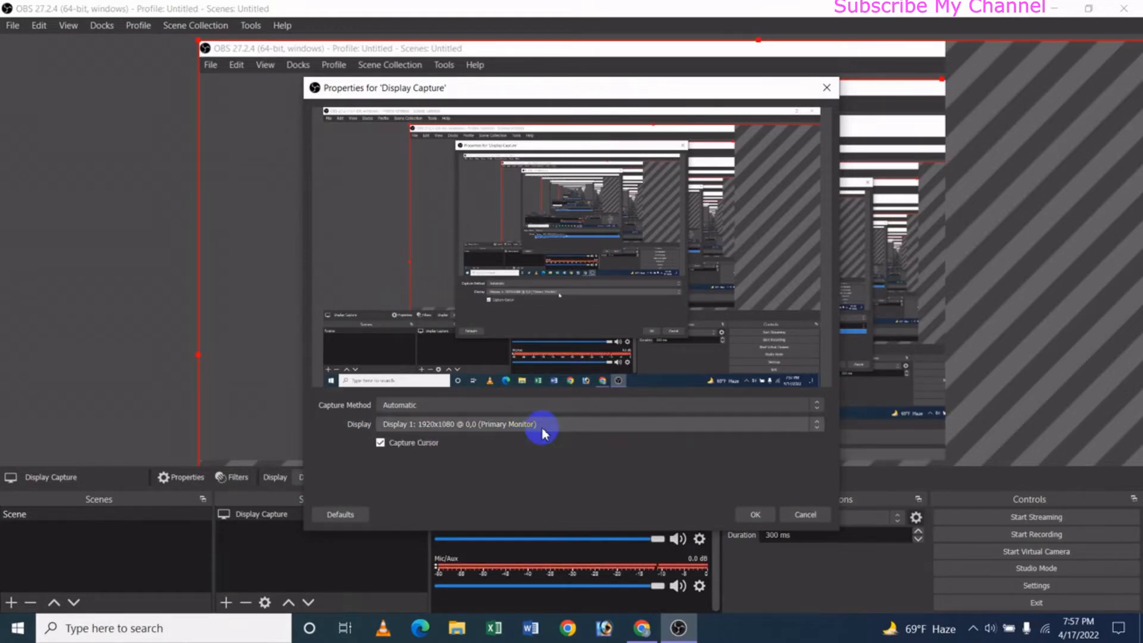
{"action": "left_click", "coordinate": [748, 518]}
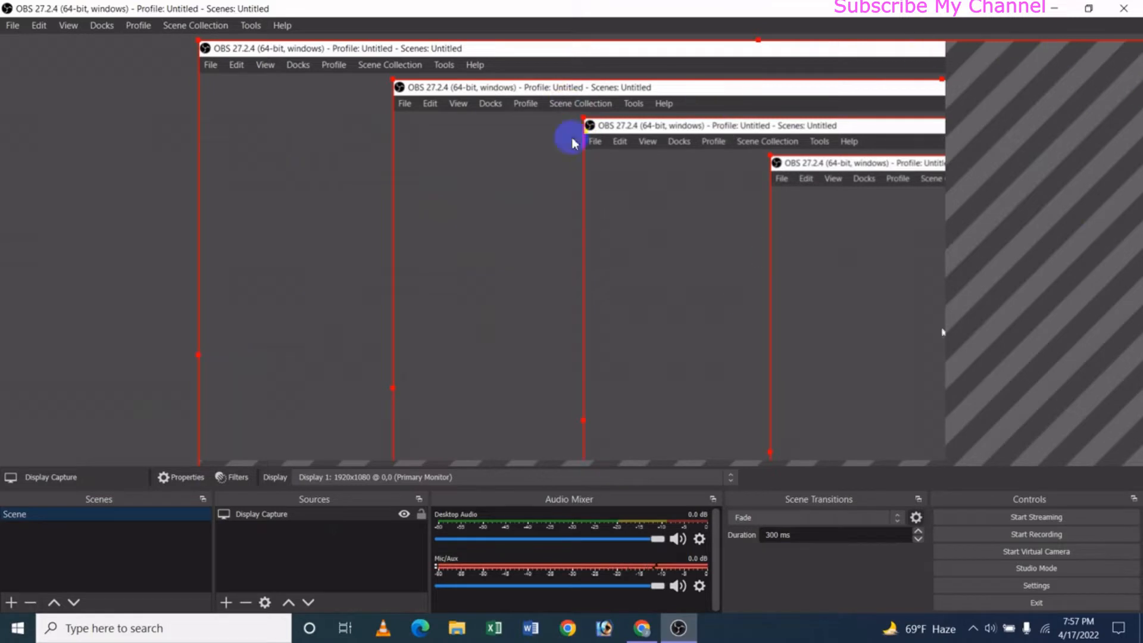
Step: Fit the Display Capture source to the screen so it fills the preview canvas
{"action": "right_click", "coordinate": [260, 514]}
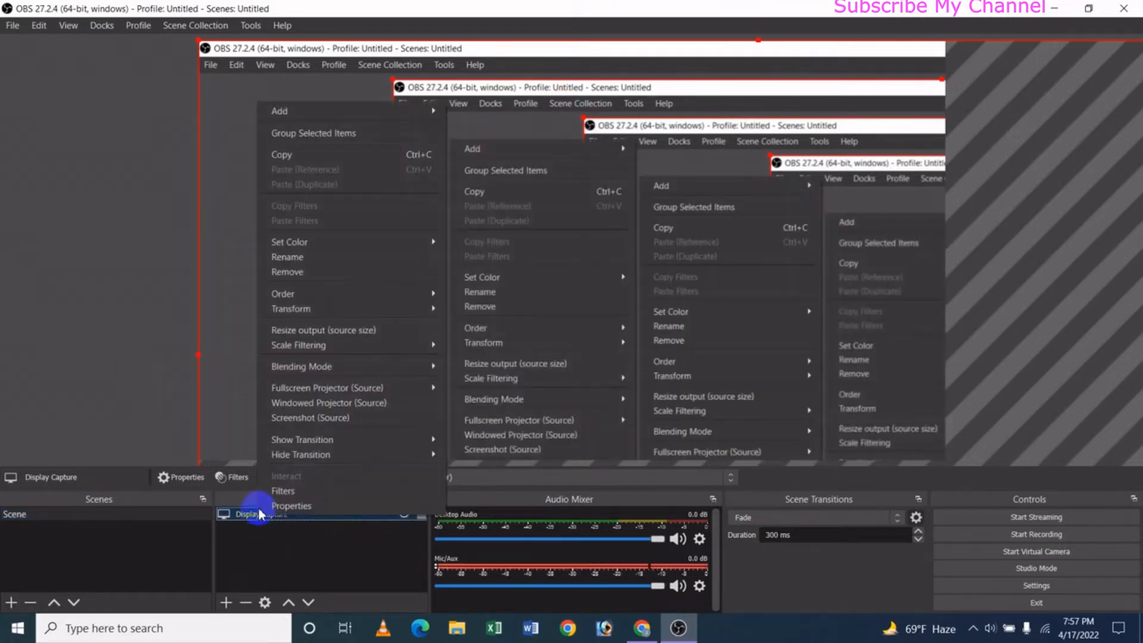
{"action": "mouse_move", "coordinate": [327, 307]}
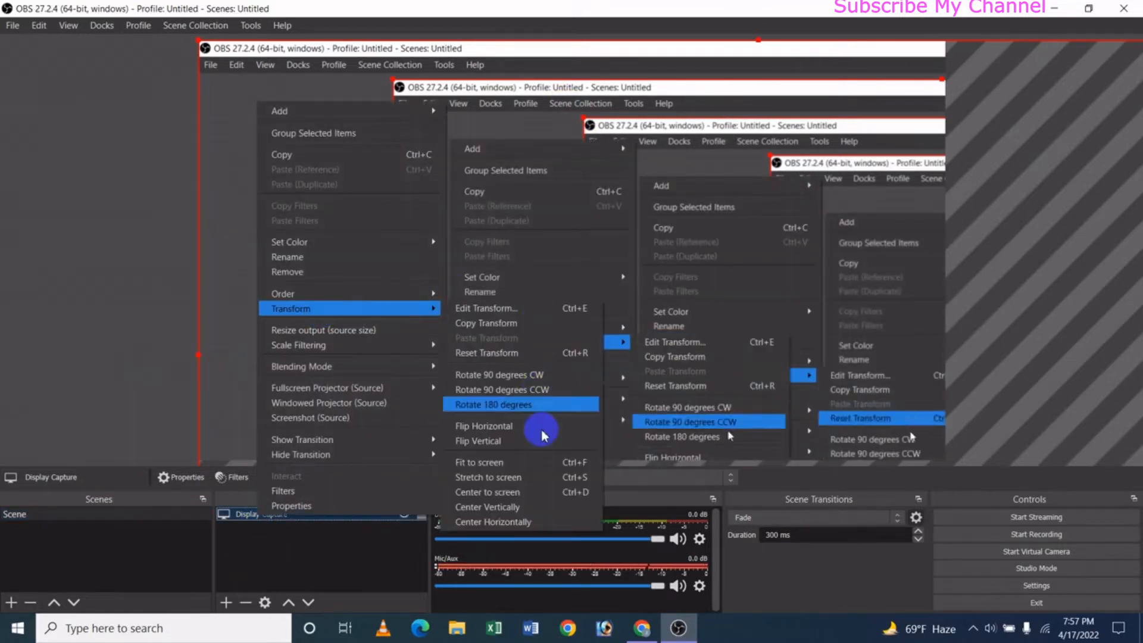
{"action": "left_click", "coordinate": [487, 463]}
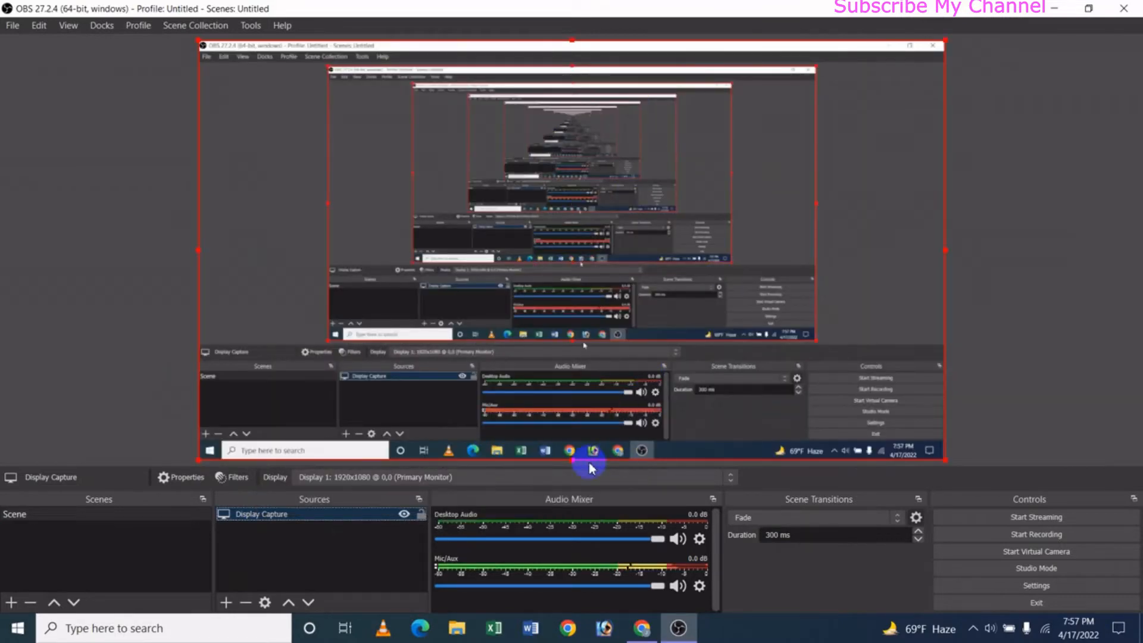
{"action": "left_click", "coordinate": [1053, 9]}
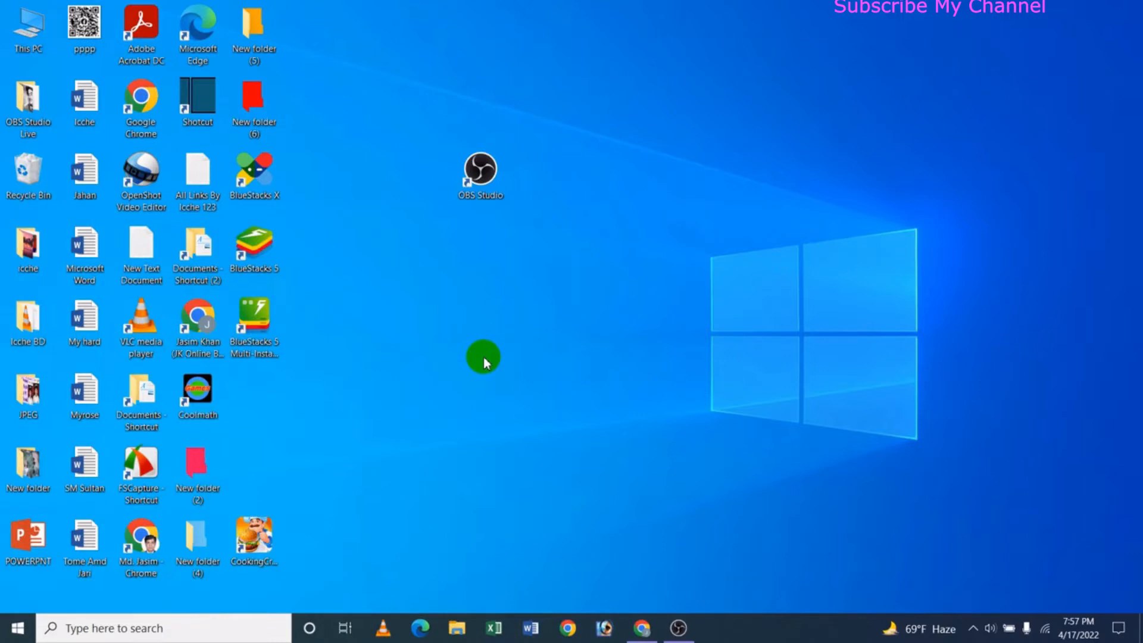
{"action": "left_click", "coordinate": [678, 629]}
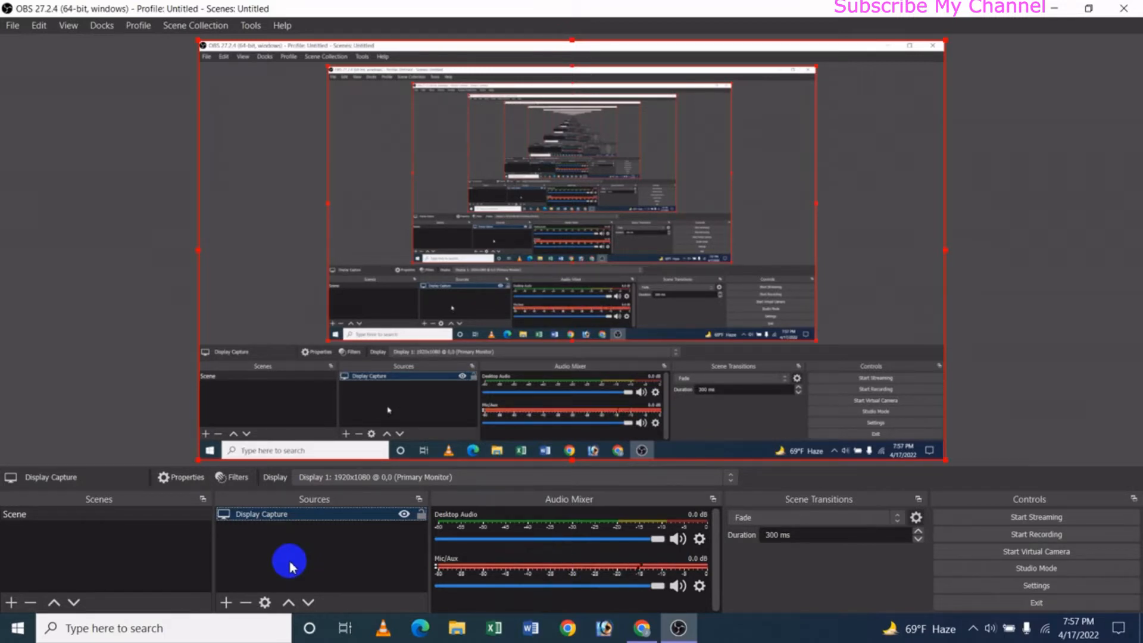
Step: Add a new Audio Input Capture source using the device Microphone (Realtek High Definition Audio)
{"action": "left_click", "coordinate": [225, 603]}
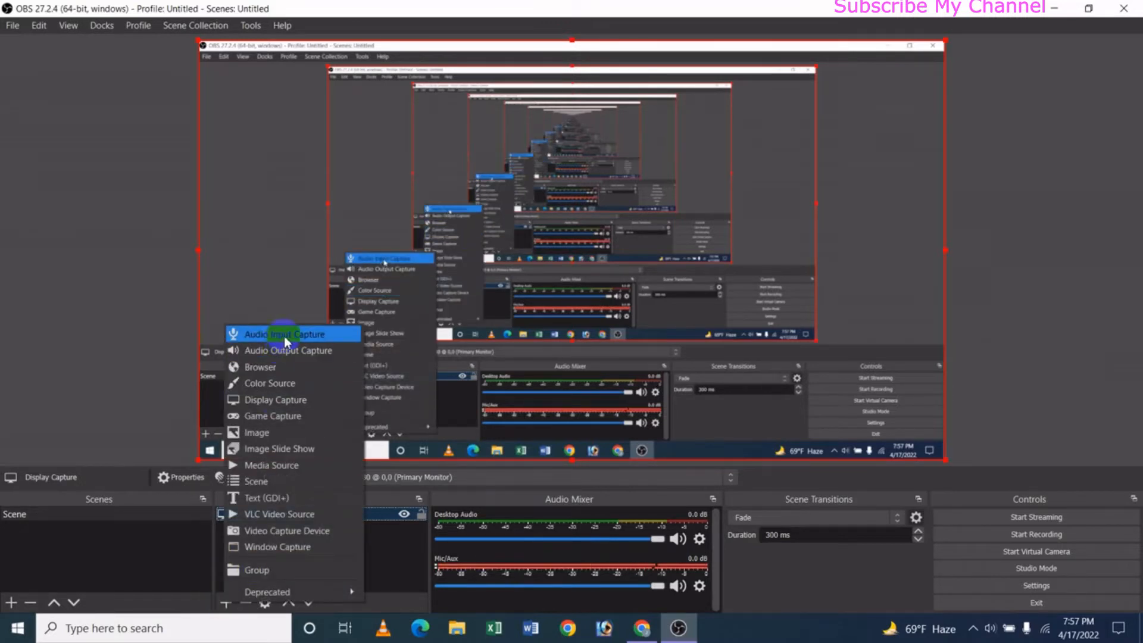
{"action": "left_click", "coordinate": [287, 334]}
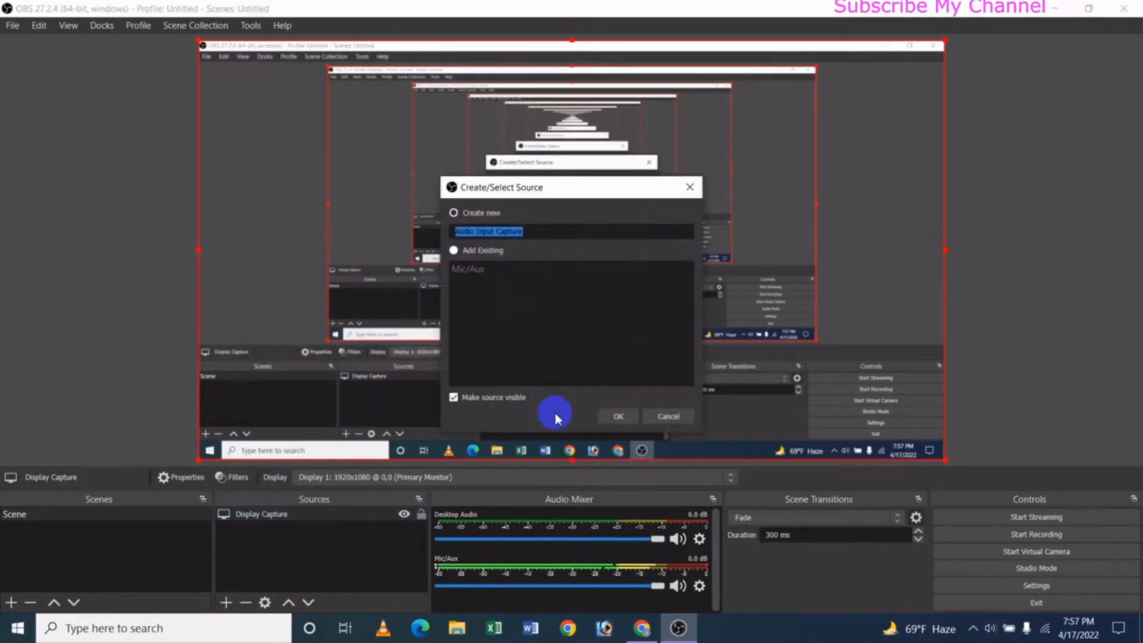
{"action": "left_click", "coordinate": [613, 416]}
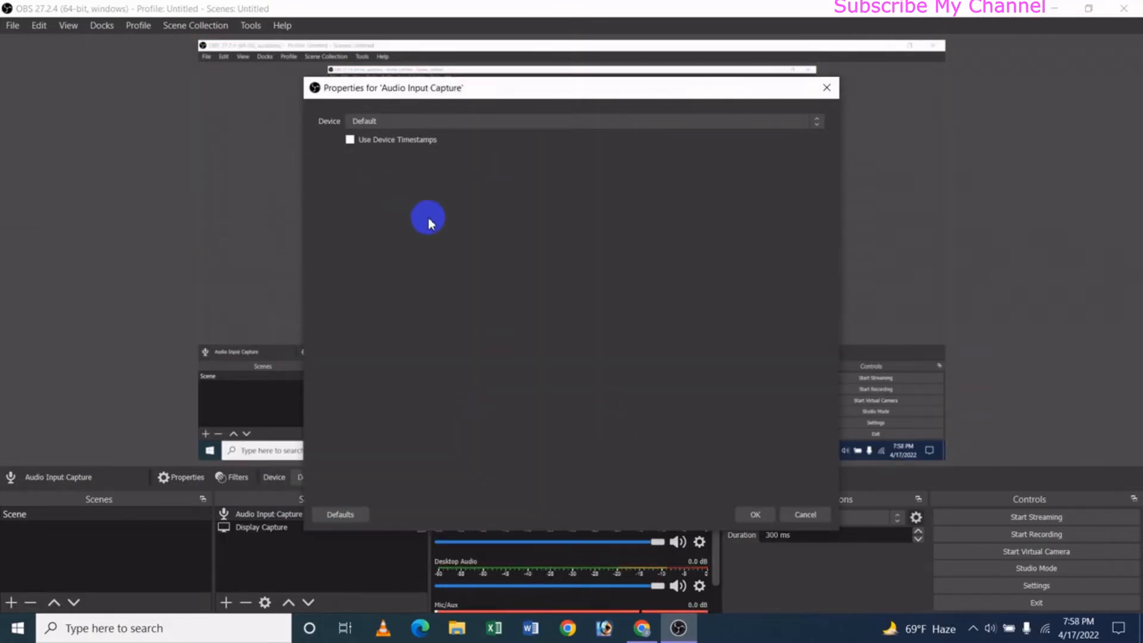
{"action": "left_click", "coordinate": [428, 122]}
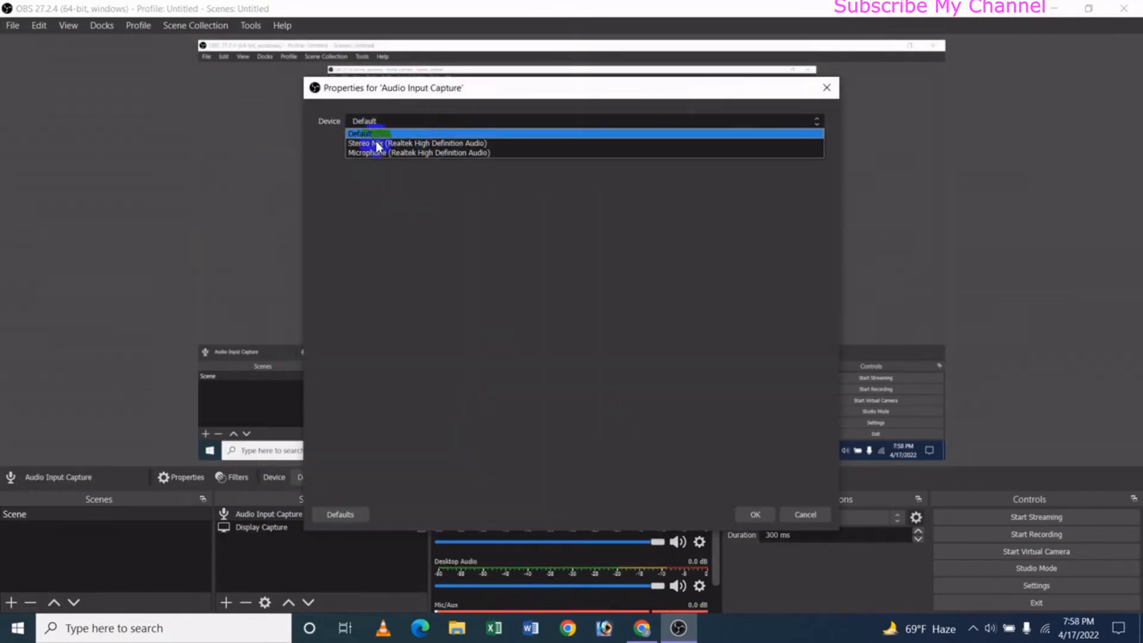
{"action": "left_click", "coordinate": [418, 154]}
{"action": "left_click", "coordinate": [753, 514]}
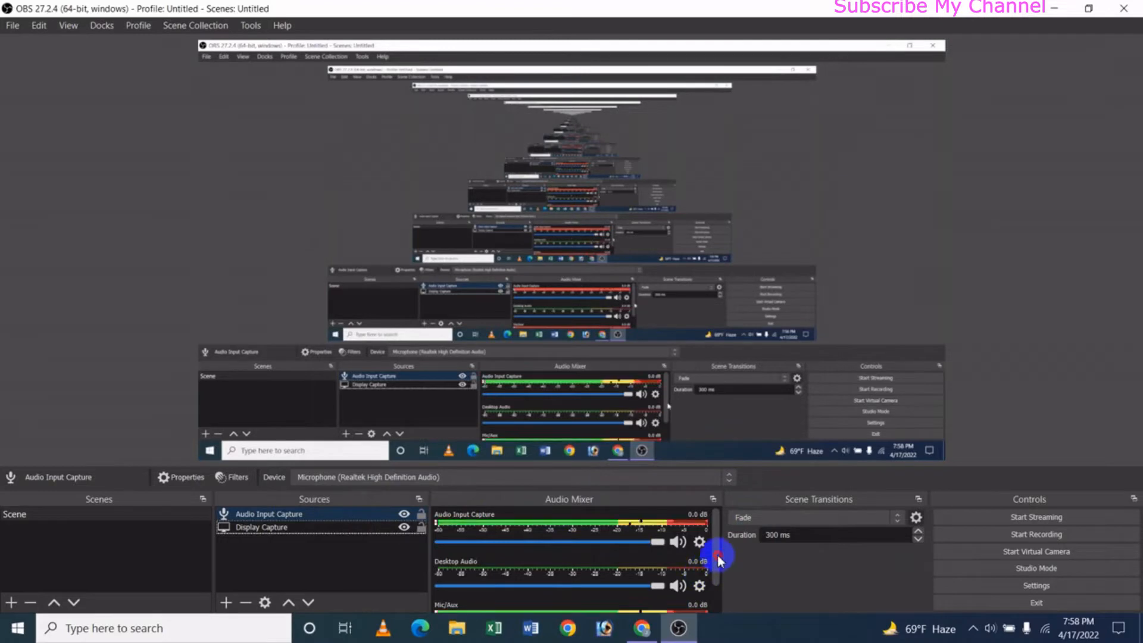
Step: Mute the Audio Input Capture channel in the audio mixer
{"action": "scroll", "coordinate": [717, 562], "scroll_direction": "down", "scroll_amount": 2}
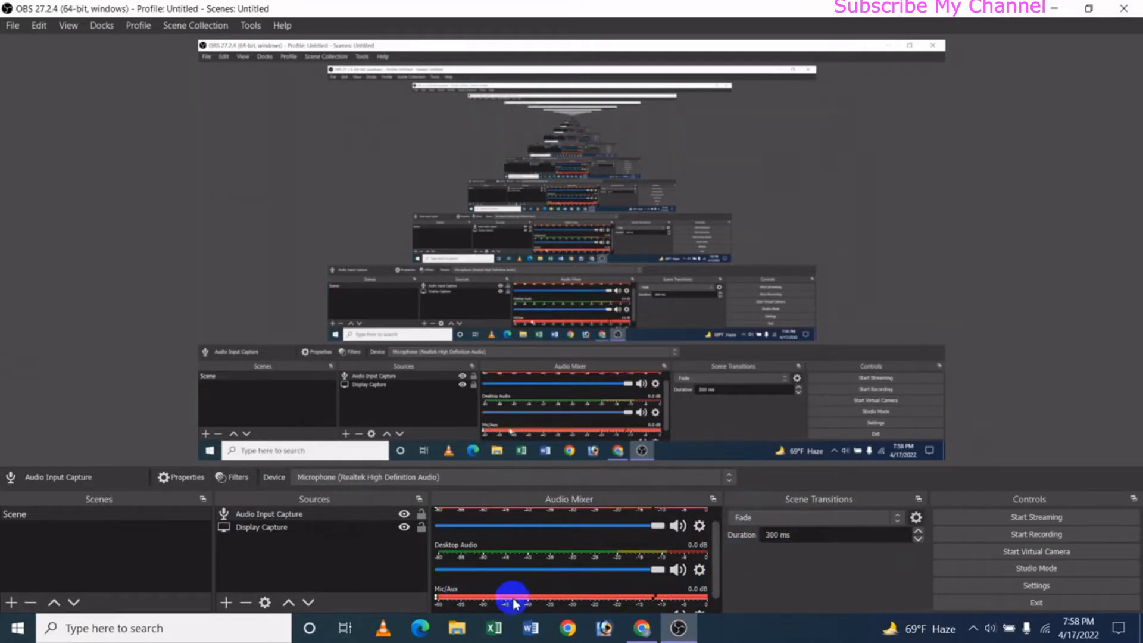
{"action": "scroll", "coordinate": [716, 552], "scroll_direction": "up", "scroll_amount": 1}
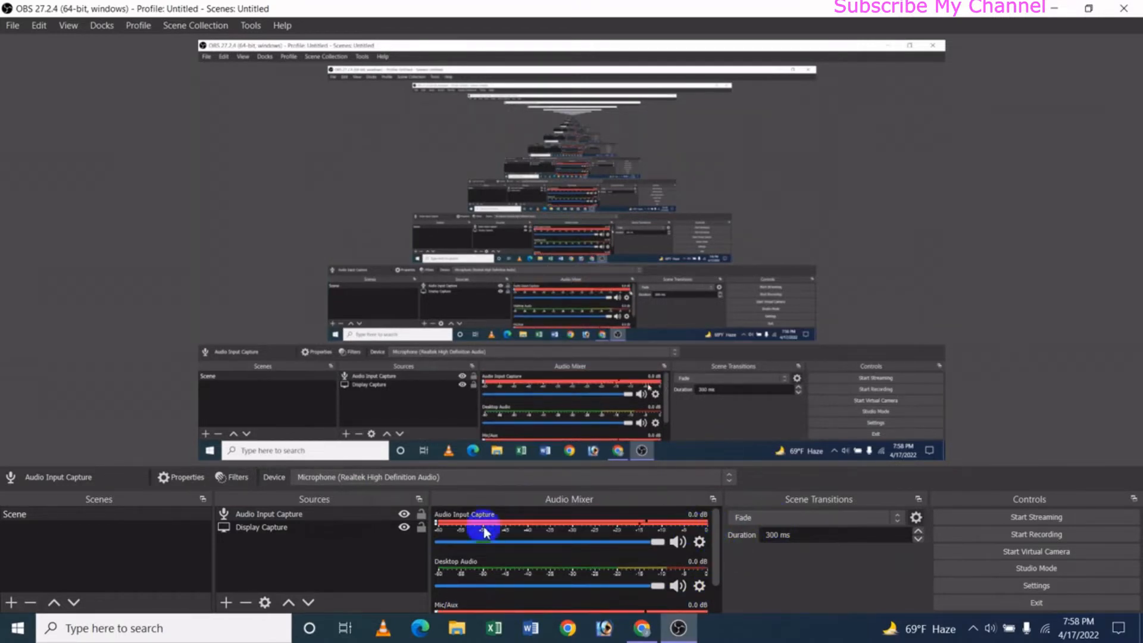
{"action": "left_click", "coordinate": [677, 541]}
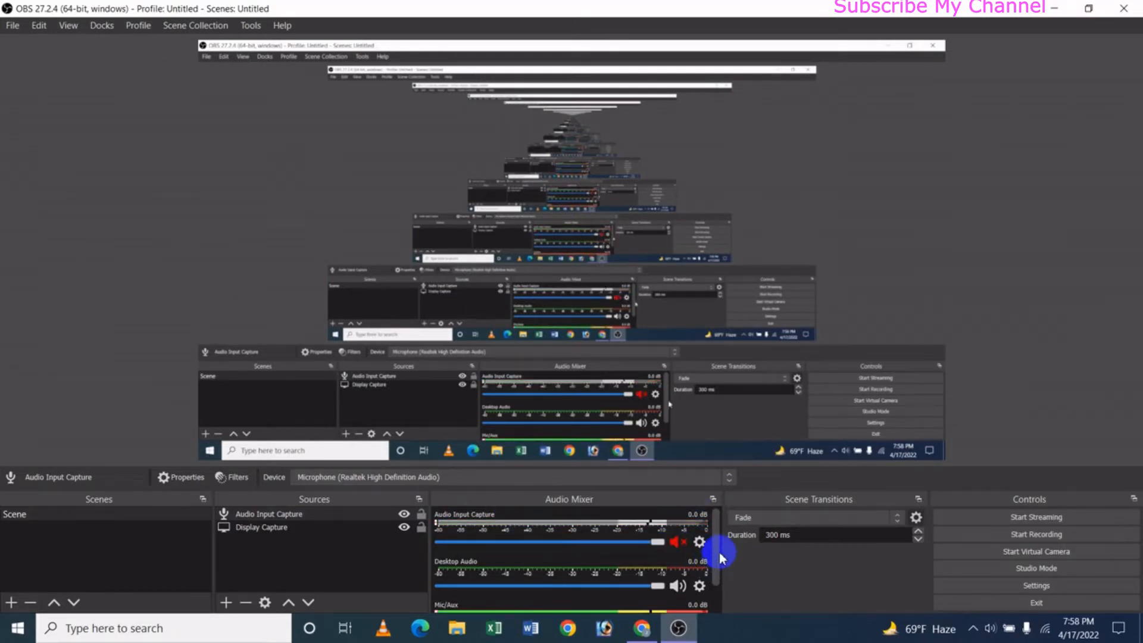
Step: Set the Mic/Aux channel's device to Microphone (Realtek High Definition Audio) in its properties
{"action": "scroll", "coordinate": [719, 556], "scroll_direction": "down", "scroll_amount": 1}
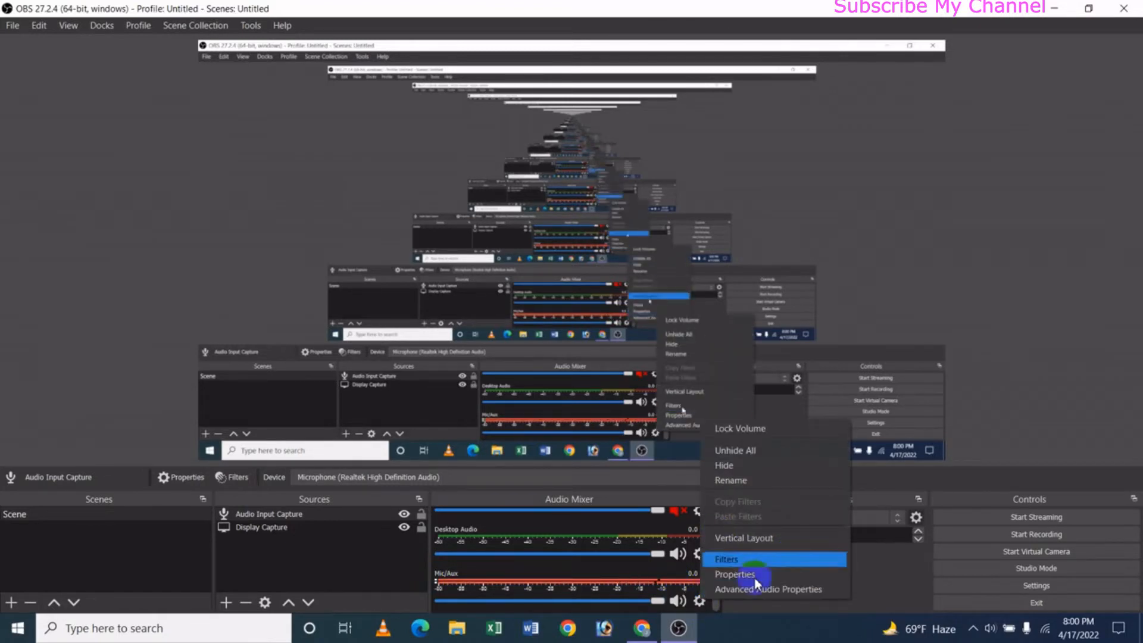
{"action": "left_click", "coordinate": [737, 572]}
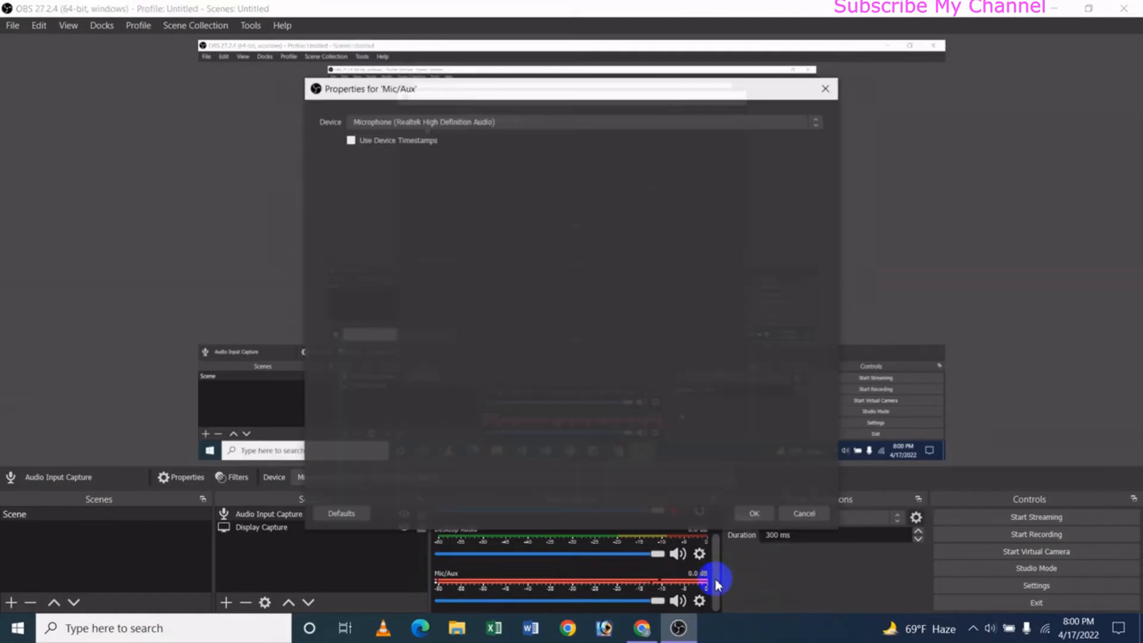
{"action": "left_click", "coordinate": [403, 122]}
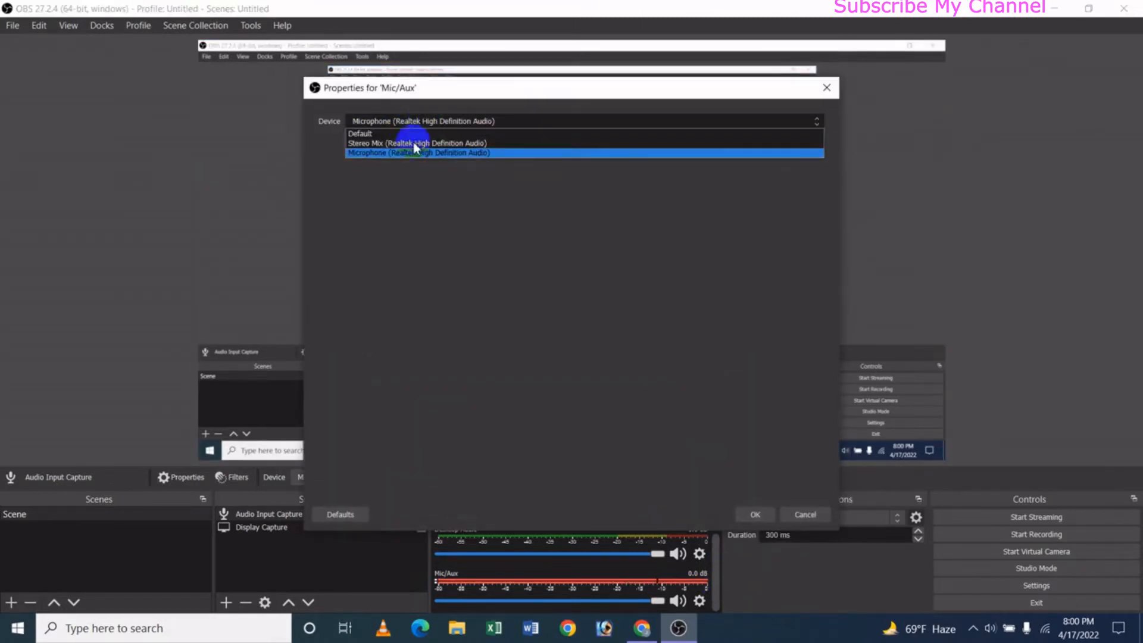
{"action": "left_click", "coordinate": [391, 154]}
{"action": "left_click", "coordinate": [754, 514]}
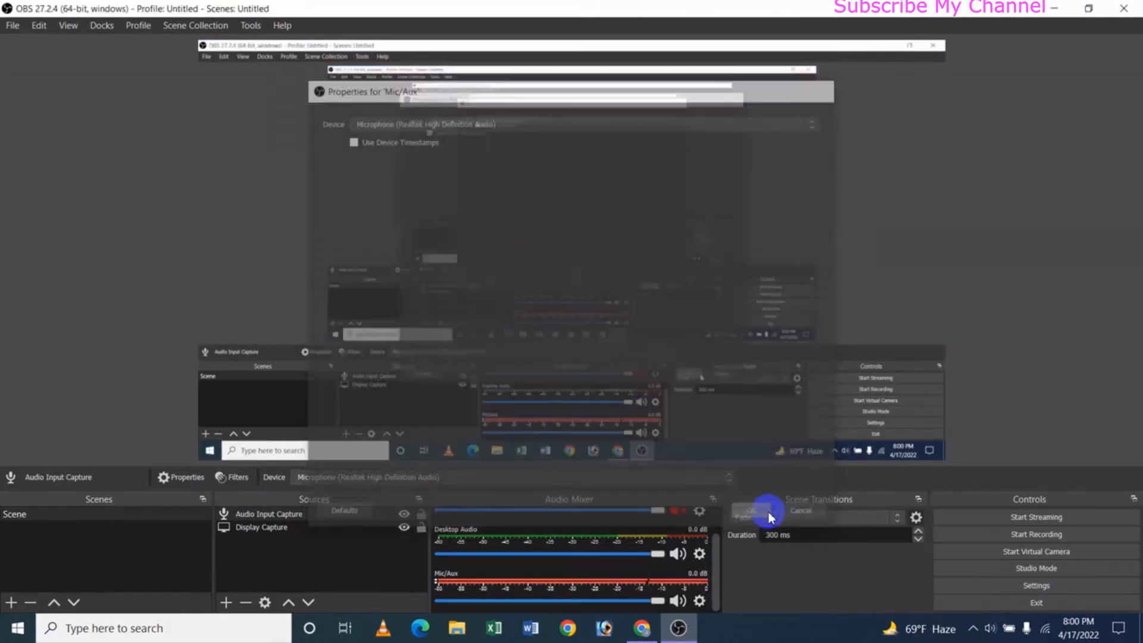
Step: Examine the audio monitoring options for Mic/Aux in the Advanced Audio Properties, including Monitor and Output
{"action": "left_click", "coordinate": [699, 601]}
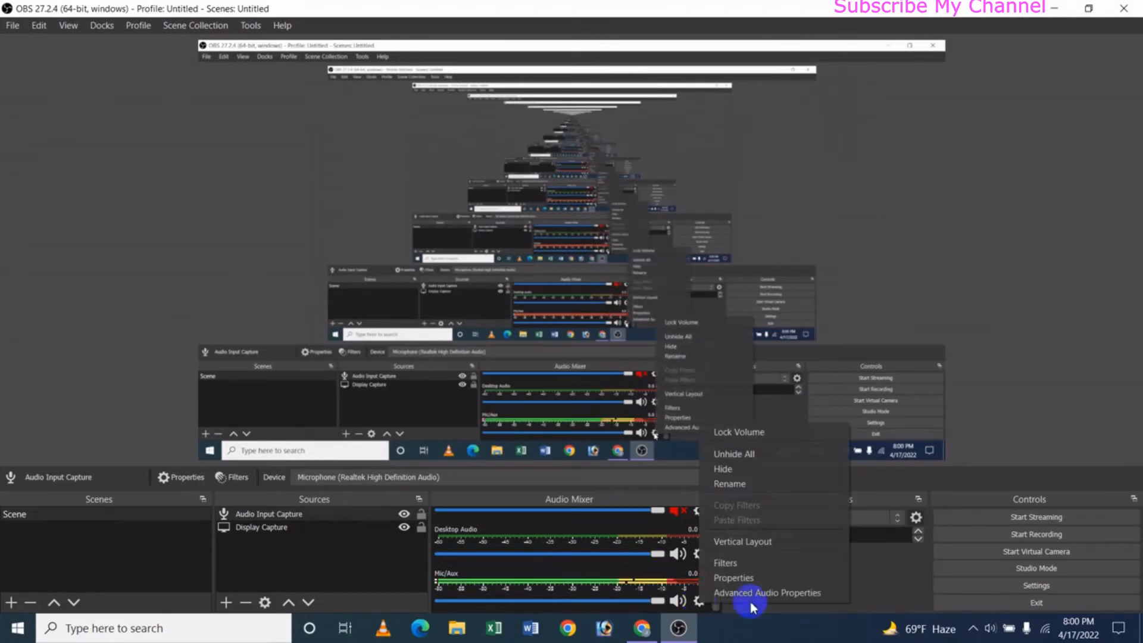
{"action": "left_click", "coordinate": [780, 594]}
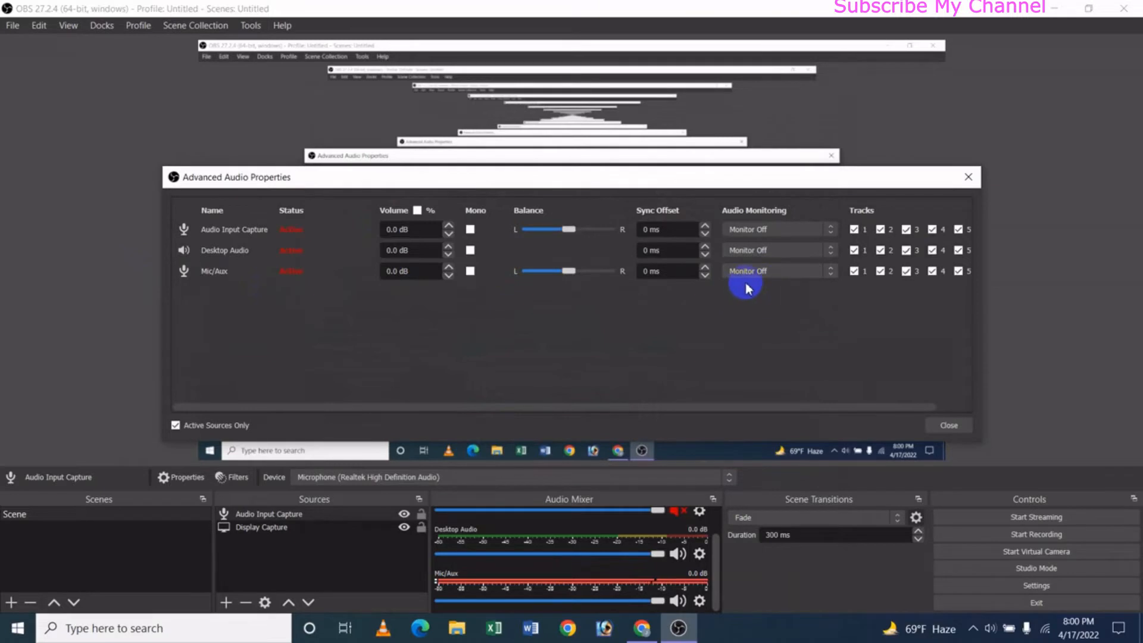
{"action": "left_click", "coordinate": [781, 275]}
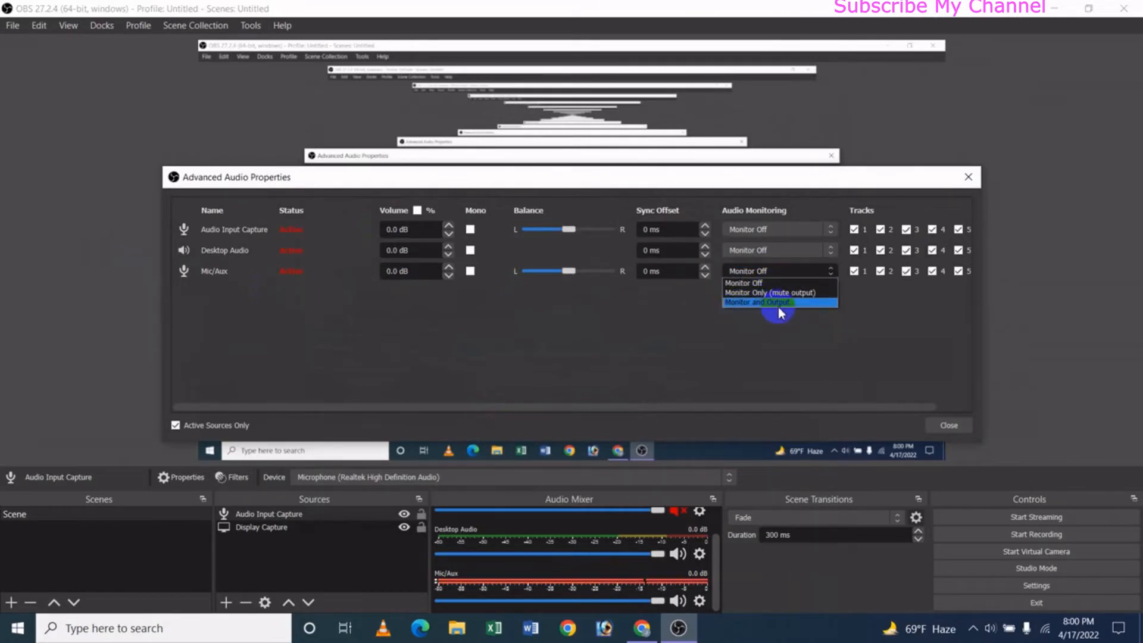
{"action": "left_click", "coordinate": [760, 304]}
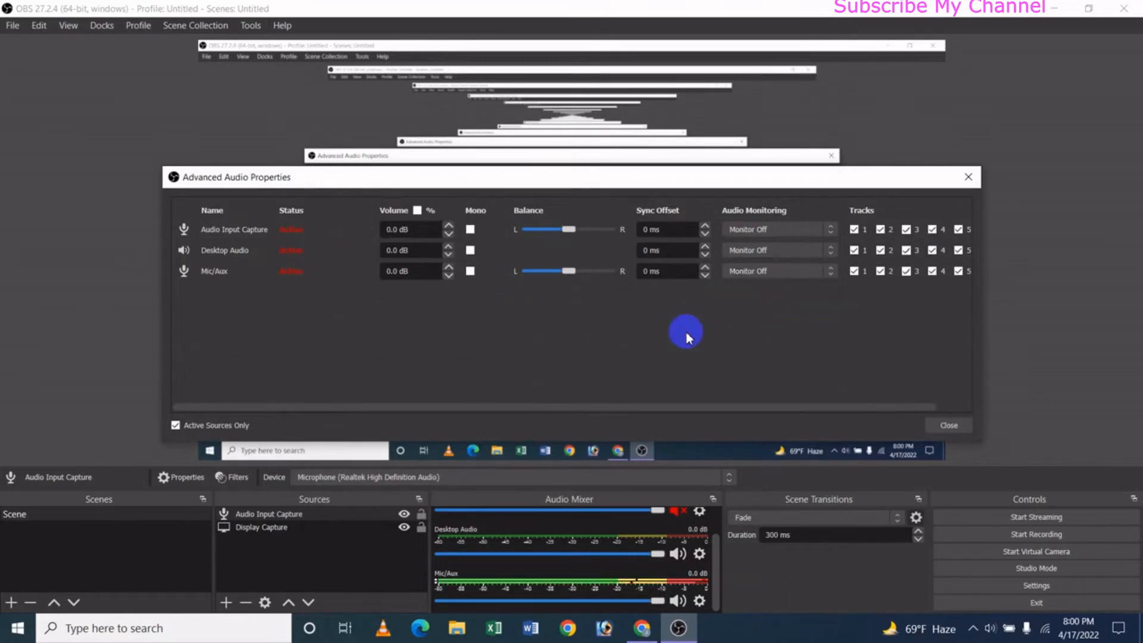
{"action": "left_click", "coordinate": [969, 176]}
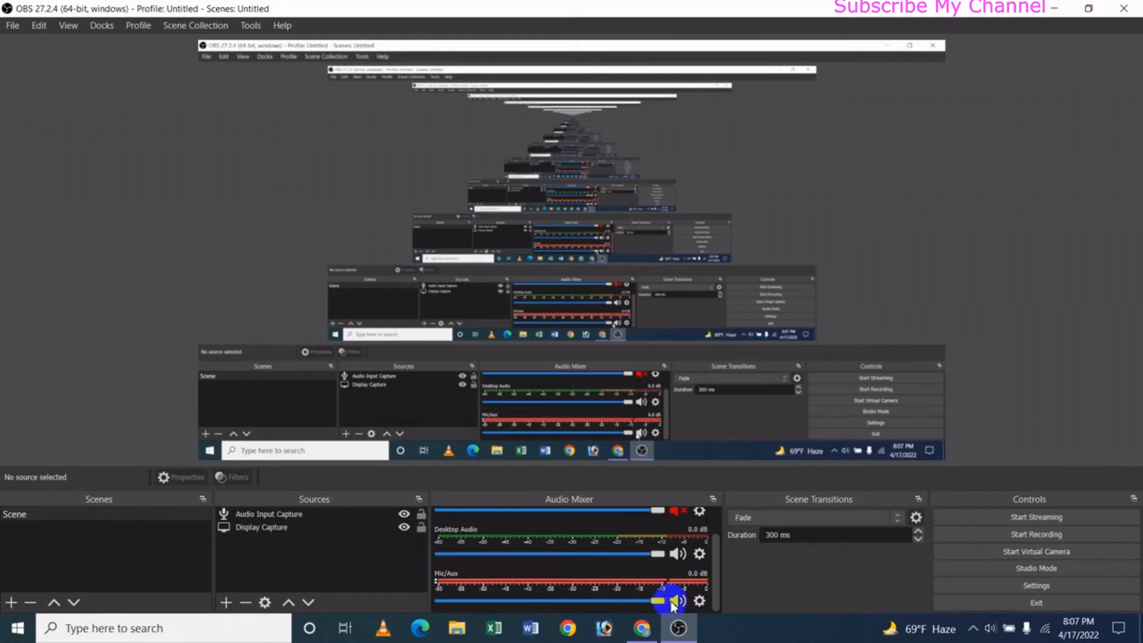
Step: Add a Noise Suppression audio filter to the Mic/Aux channel, keeping the suggested filter name
{"action": "left_click", "coordinate": [700, 600]}
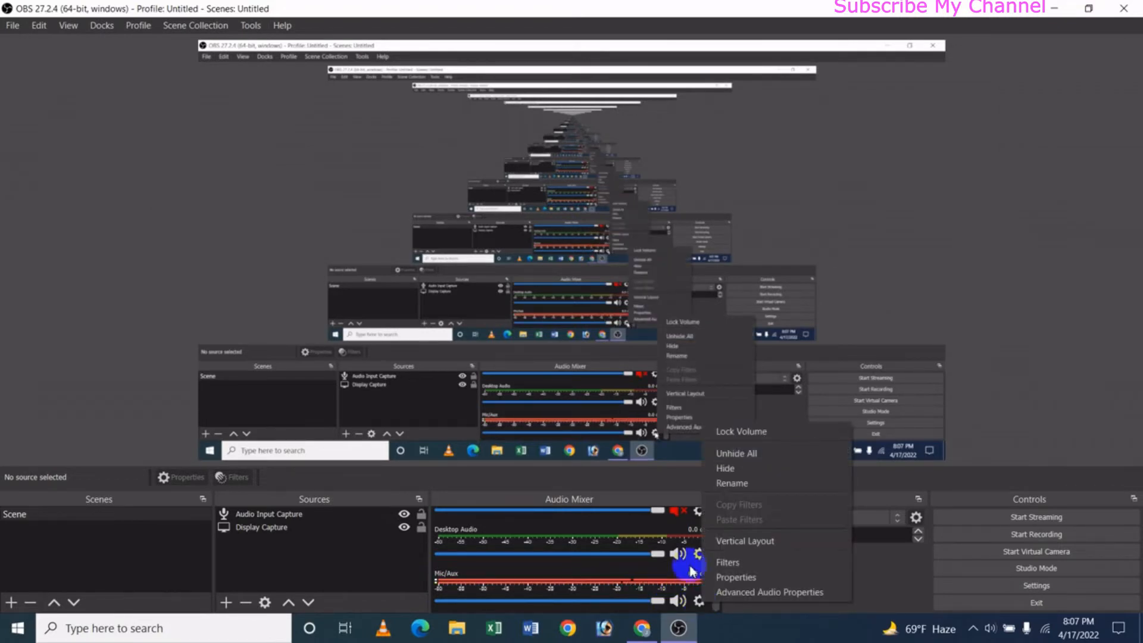
{"action": "left_click", "coordinate": [735, 564]}
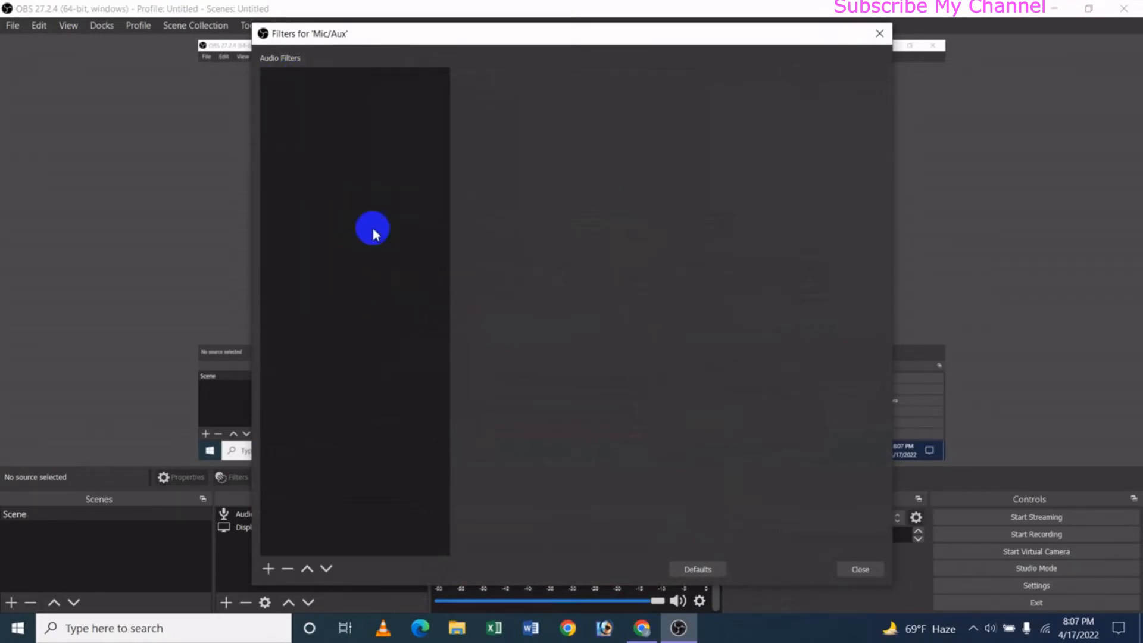
{"action": "left_click", "coordinate": [268, 568]}
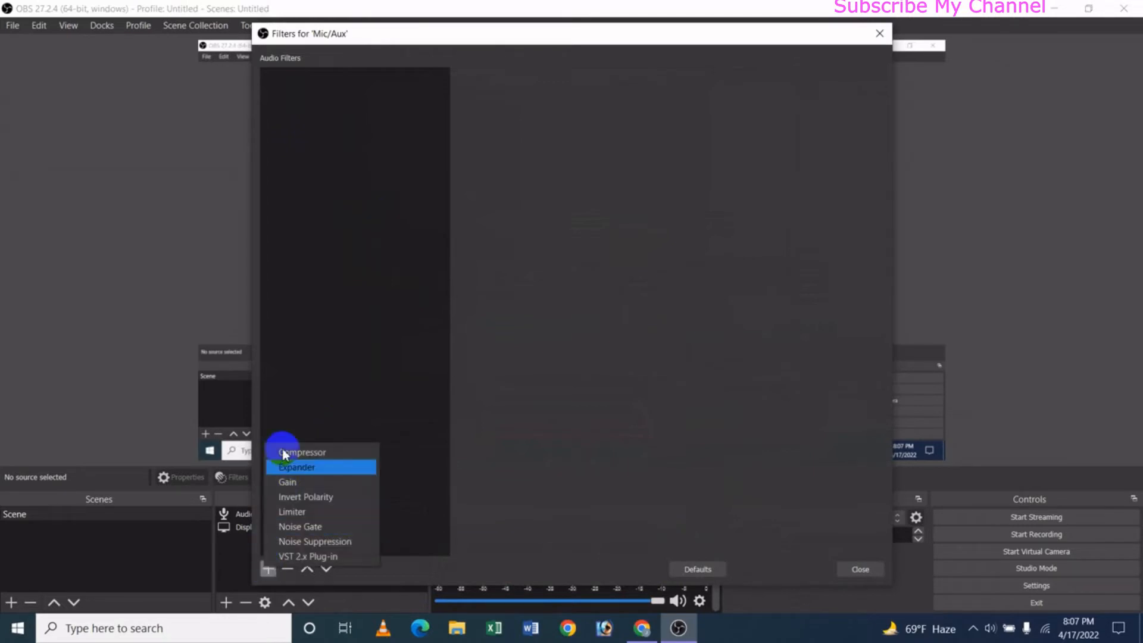
{"action": "left_click", "coordinate": [334, 298]}
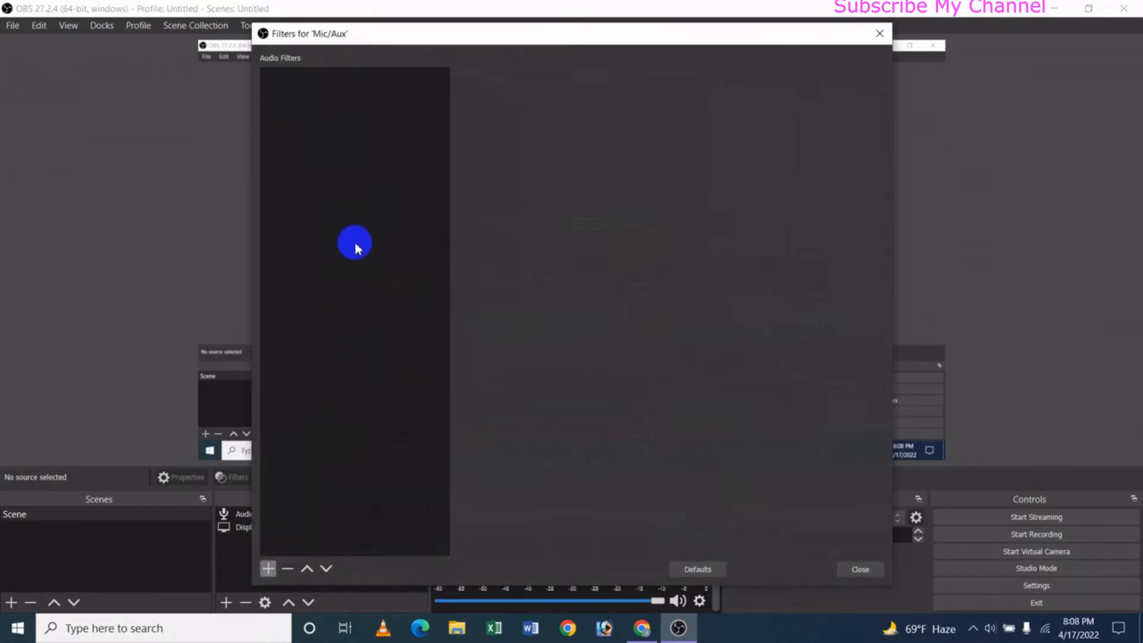
{"action": "right_click", "coordinate": [347, 208]}
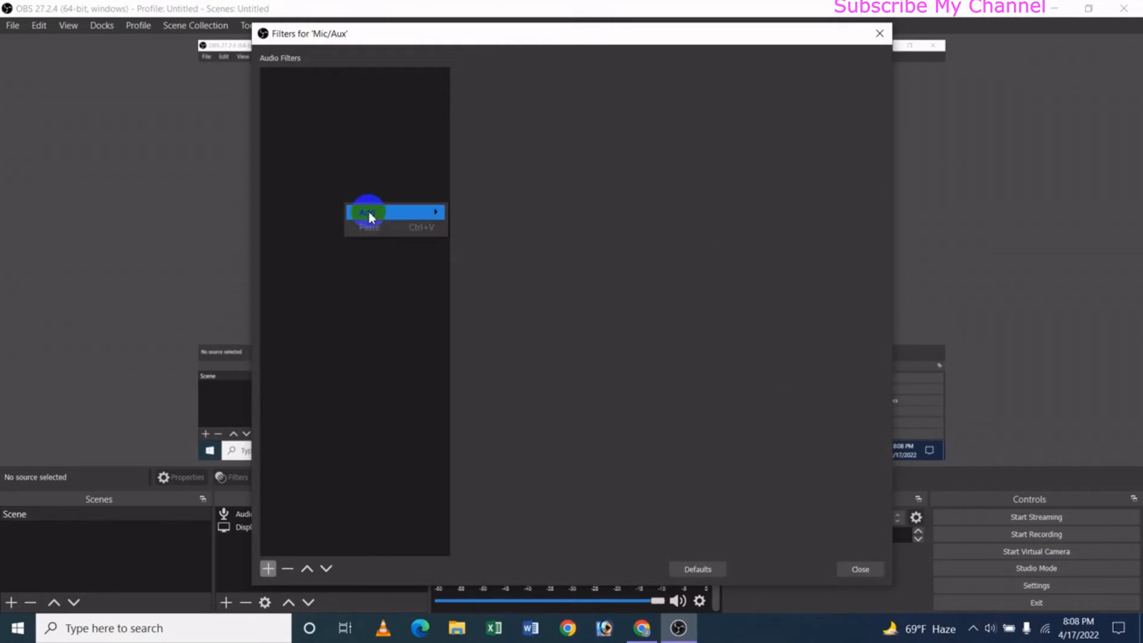
{"action": "mouse_move", "coordinate": [369, 214]}
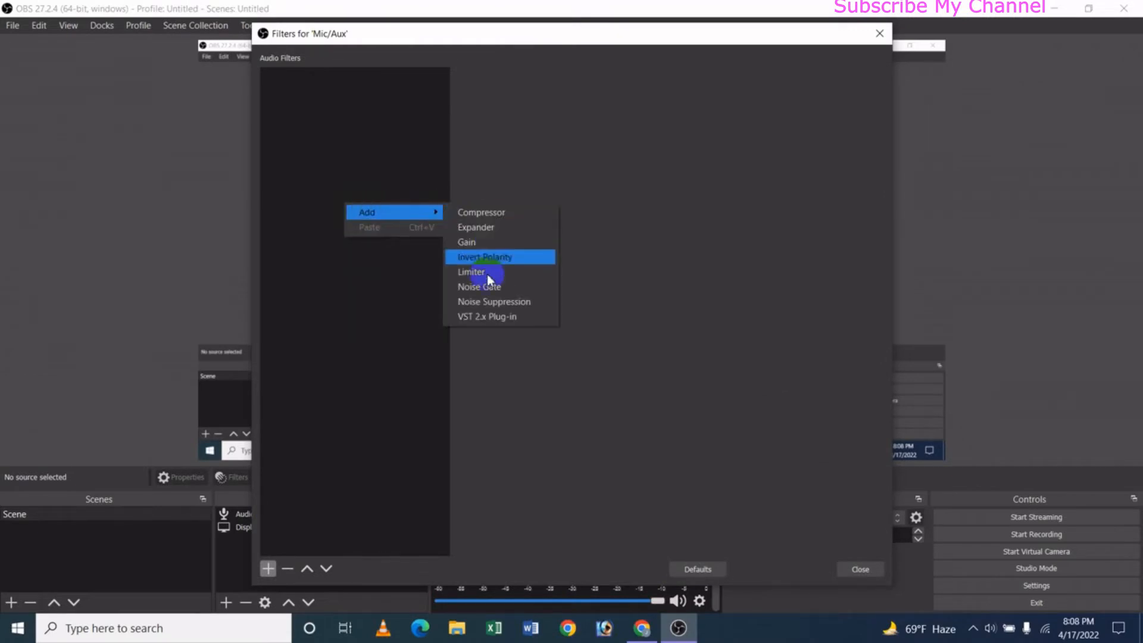
{"action": "left_click", "coordinate": [485, 308]}
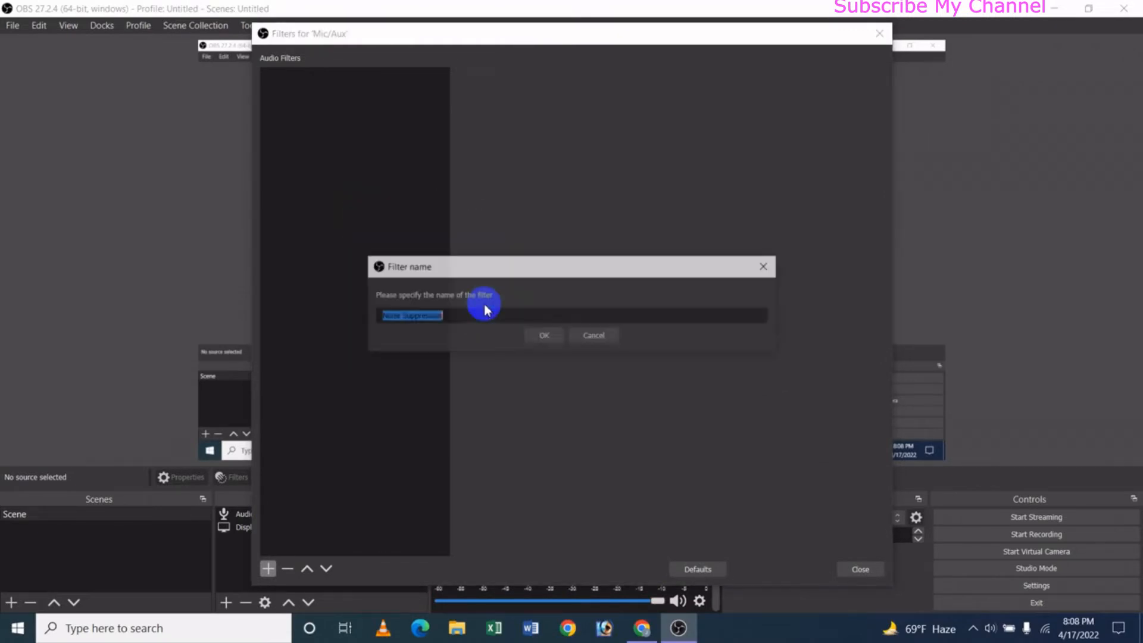
{"action": "left_click", "coordinate": [540, 337]}
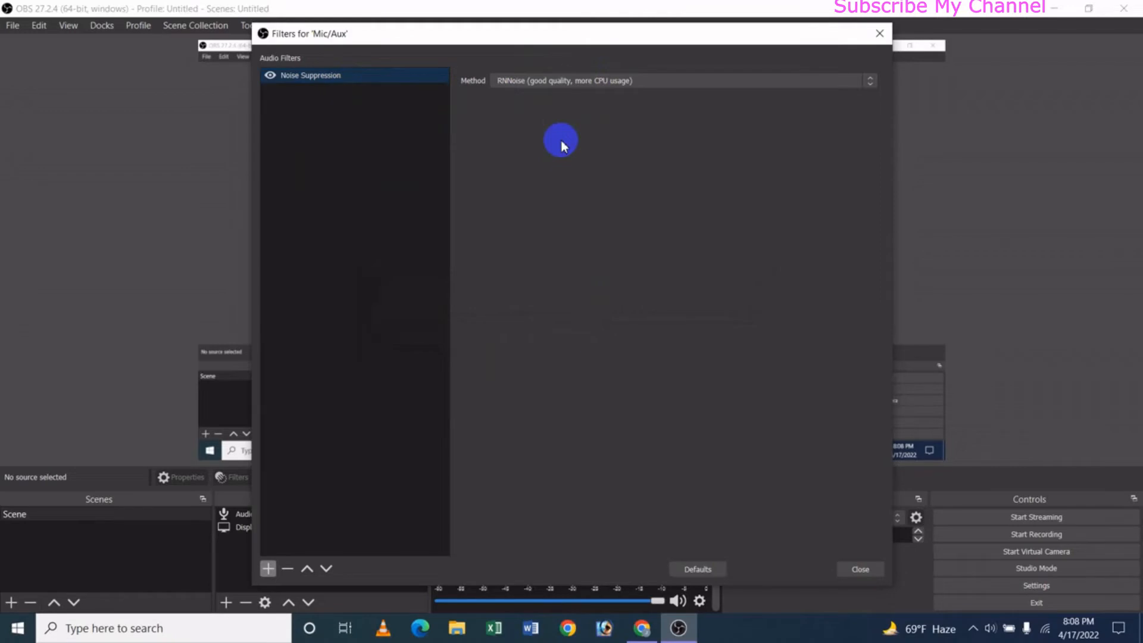
Step: Try the Speex noise suppression method with a suppression level of -31 dB, and restore the filter's default settings
{"action": "left_click", "coordinate": [598, 88]}
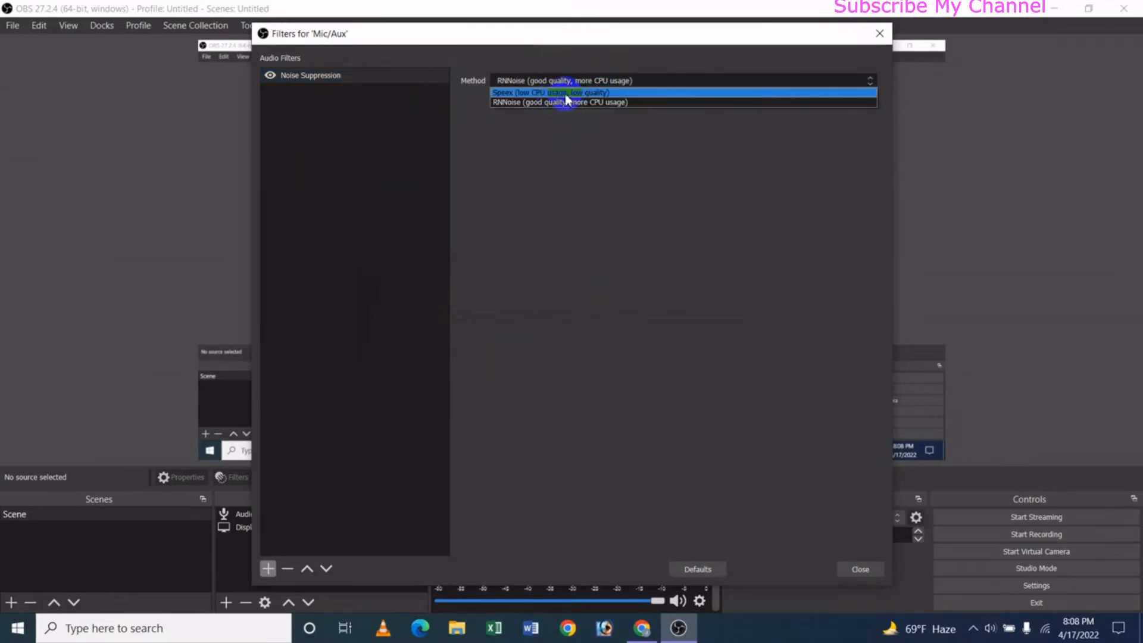
{"action": "left_click", "coordinate": [566, 94]}
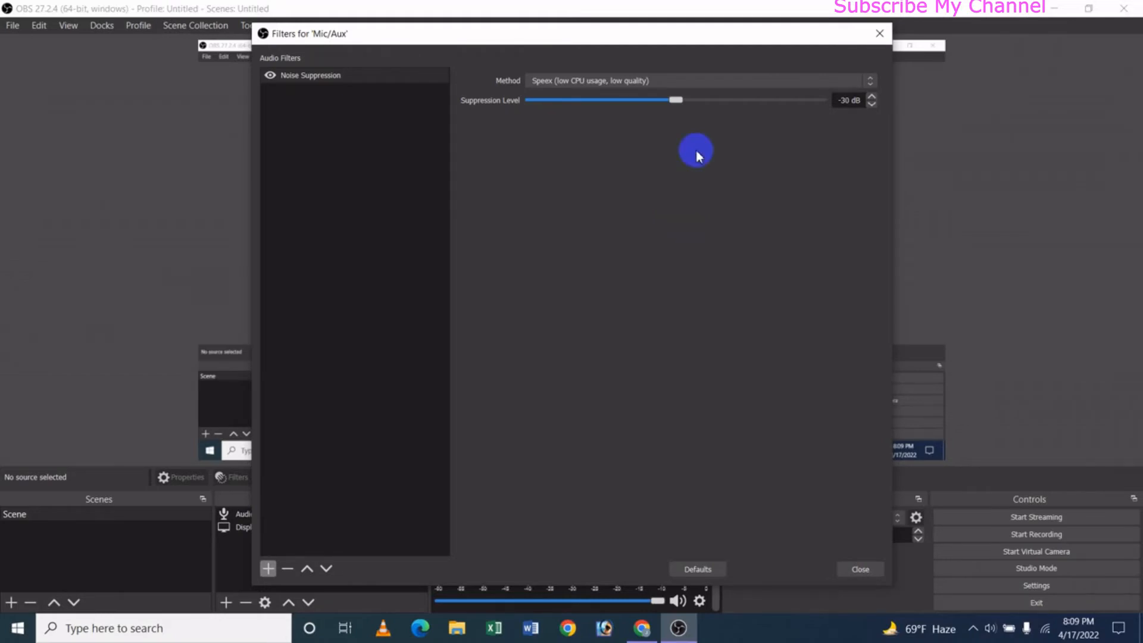
{"action": "left_click", "coordinate": [657, 100]}
{"action": "mouse_move", "coordinate": [657, 100]}
{"action": "left_mouse_down"}
{"action": "mouse_move", "coordinate": [691, 100]}
{"action": "mouse_move", "coordinate": [658, 100]}
{"action": "mouse_move", "coordinate": [687, 102]}
{"action": "mouse_move", "coordinate": [673, 102]}
{"action": "left_mouse_up"}
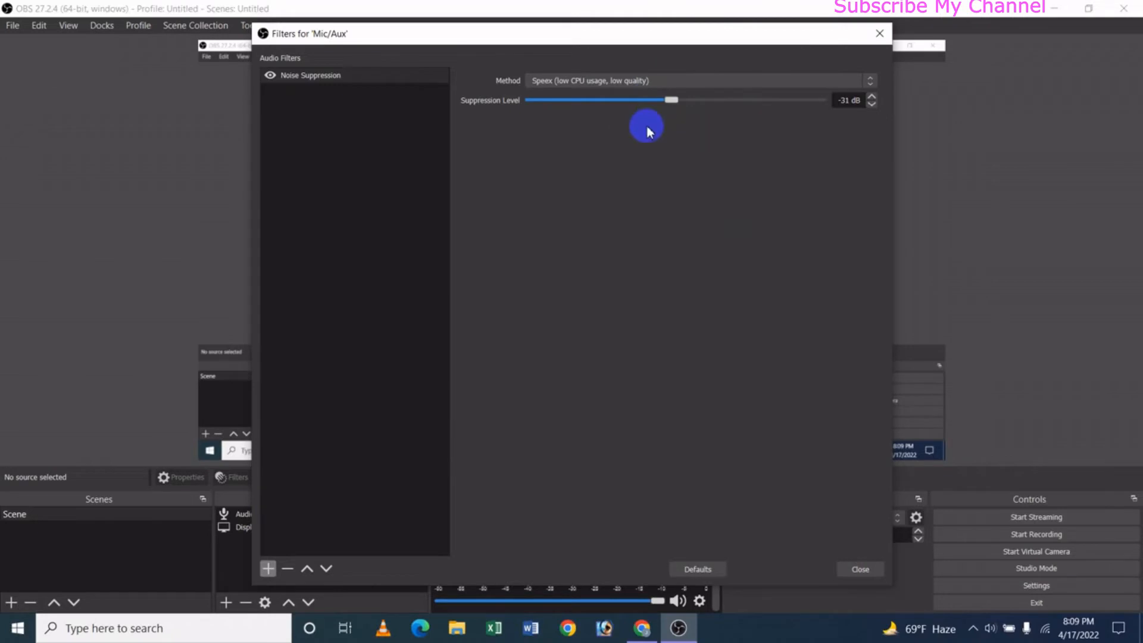
{"action": "left_click", "coordinate": [701, 568]}
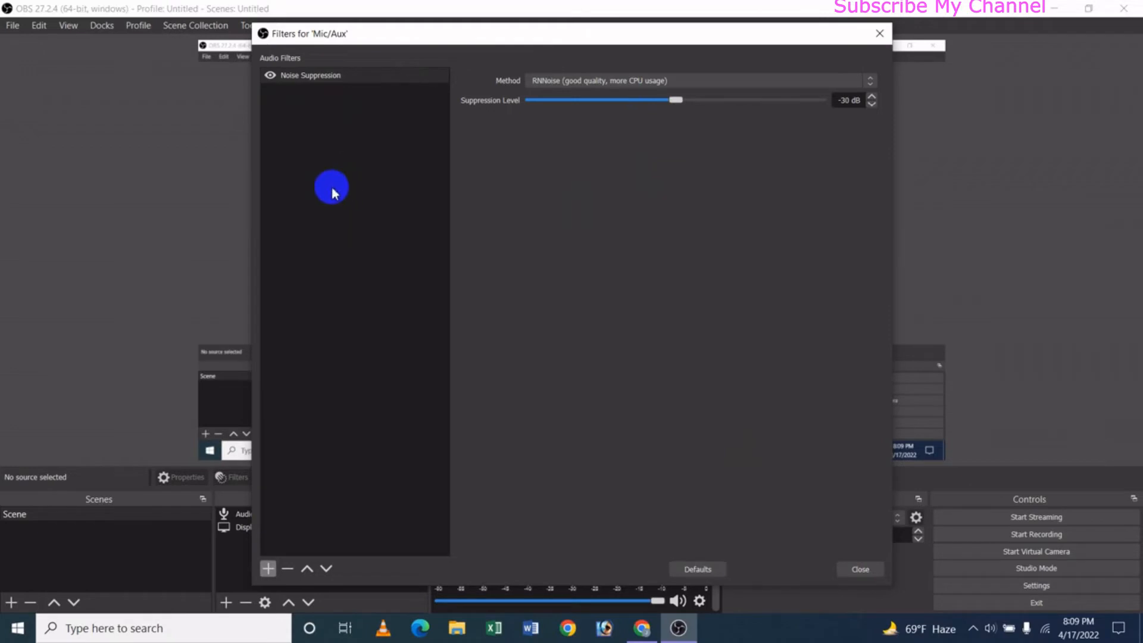
Step: Add a Gain filter to Mic/Aux and set its gain to about -17.60 dB
{"action": "right_click", "coordinate": [332, 173]}
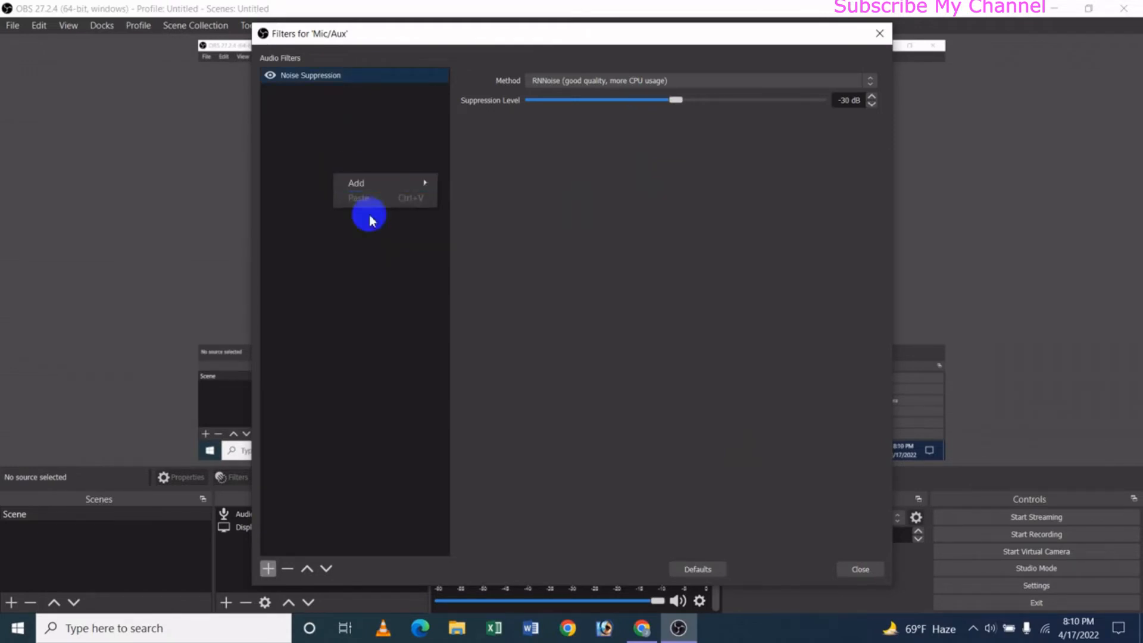
{"action": "mouse_move", "coordinate": [369, 188]}
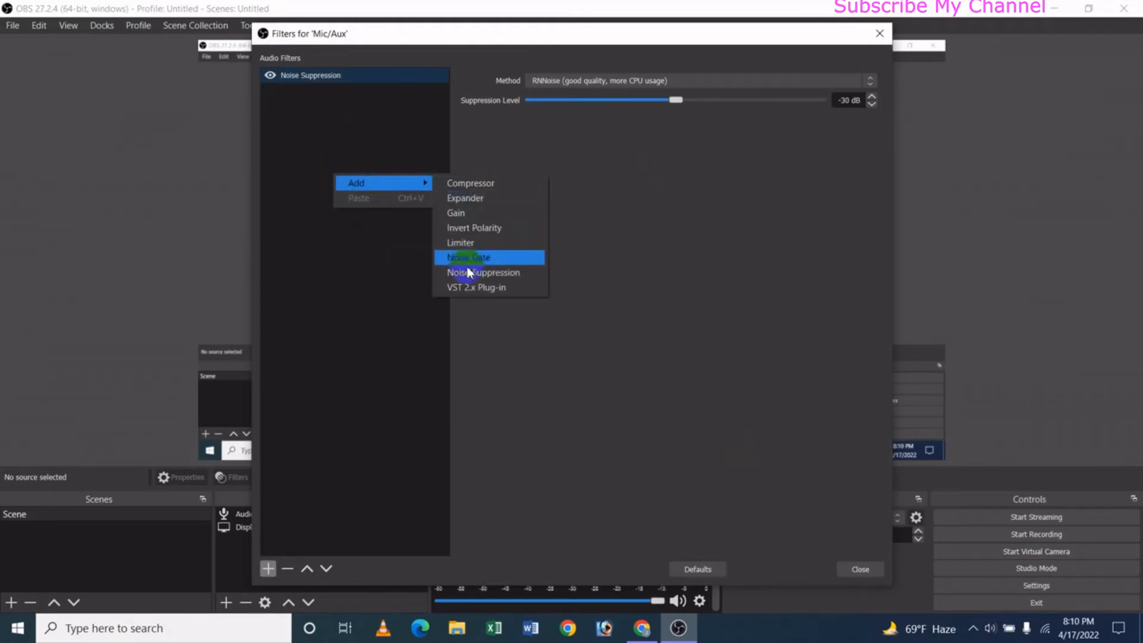
{"action": "left_click", "coordinate": [463, 213]}
{"action": "left_click", "coordinate": [540, 337]}
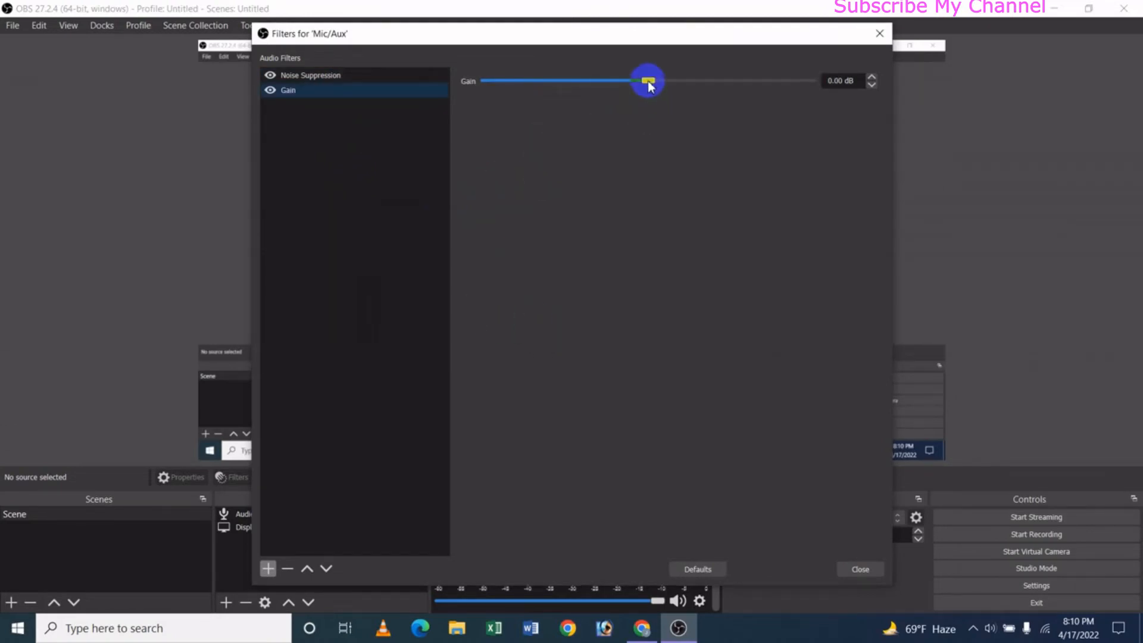
{"action": "left_click_drag", "start_coordinate": [648, 84], "coordinate": [704, 83]}
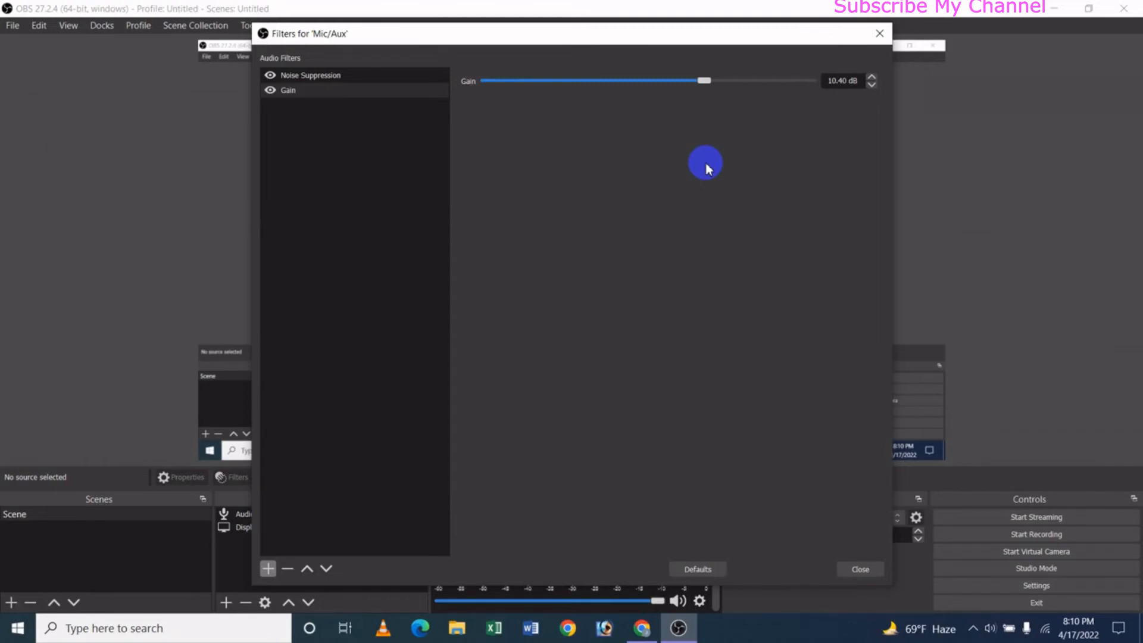
{"action": "left_click_drag", "start_coordinate": [704, 80], "coordinate": [599, 81]}
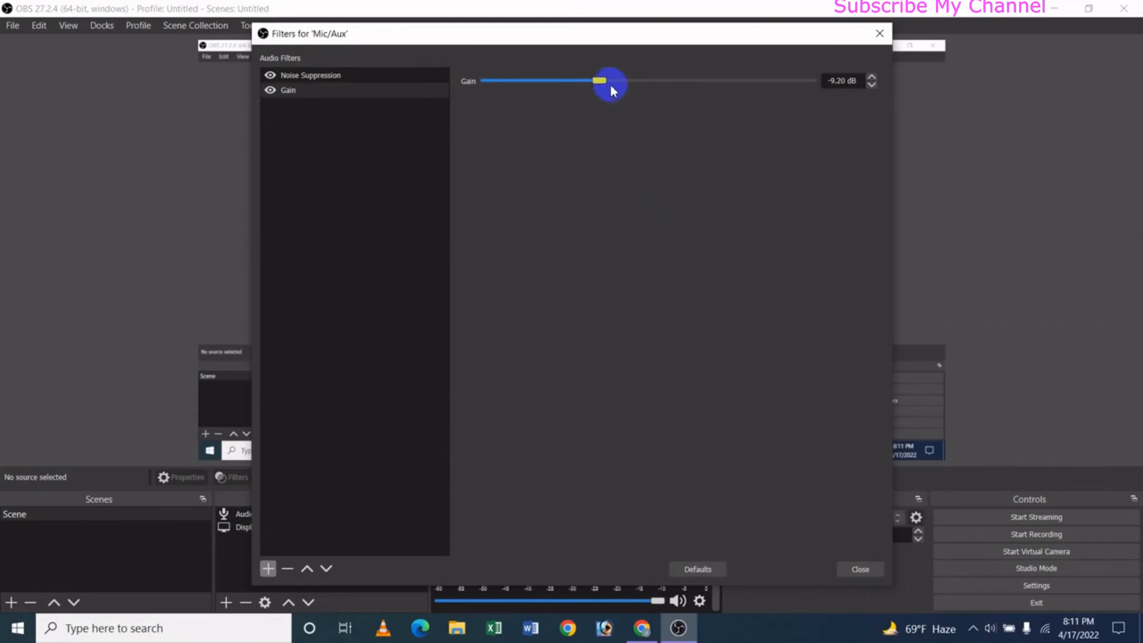
{"action": "left_click_drag", "start_coordinate": [601, 81], "coordinate": [595, 81]}
Step: Add a Noise Gate filter to Mic/Aux with a close threshold of -29 dB and an open threshold of -31 dB
{"action": "right_click", "coordinate": [319, 172]}
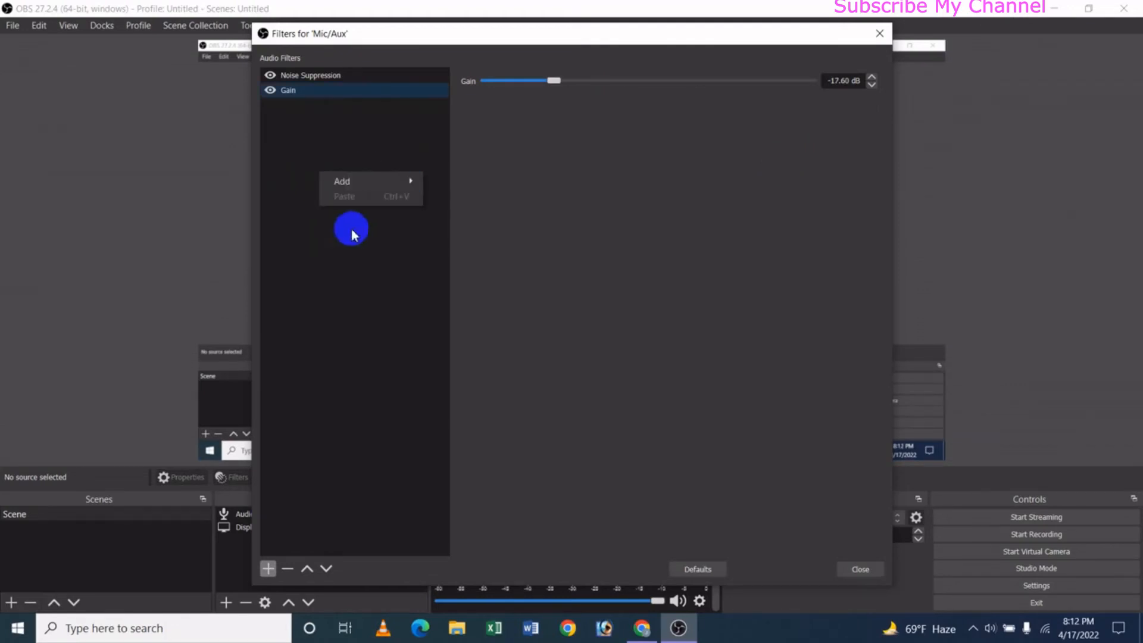
{"action": "mouse_move", "coordinate": [348, 187]}
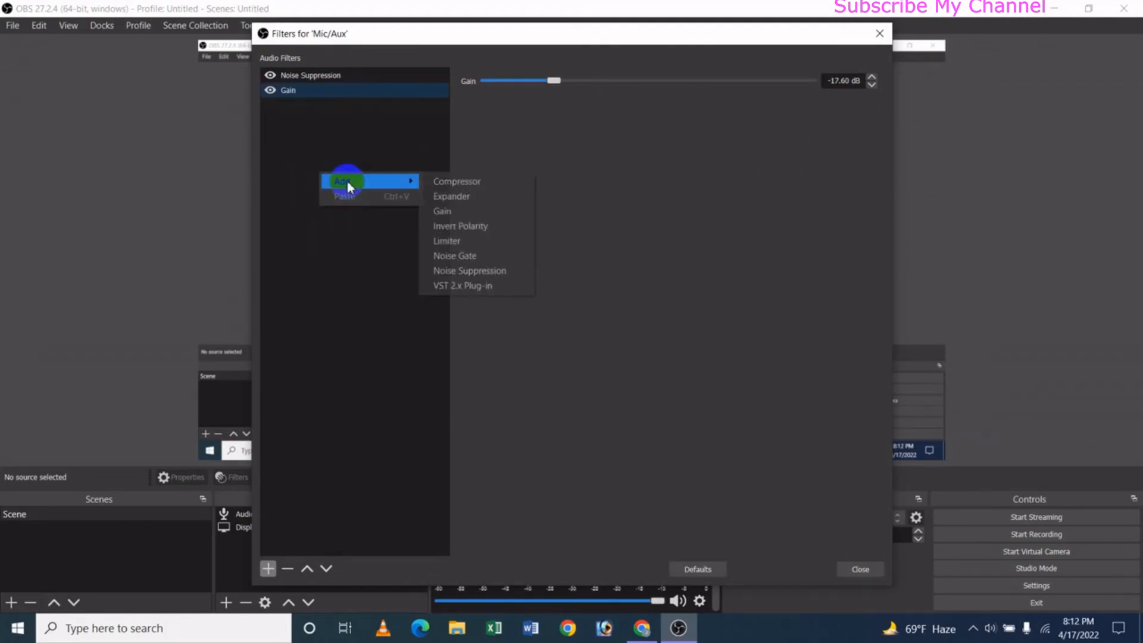
{"action": "left_click", "coordinate": [455, 256]}
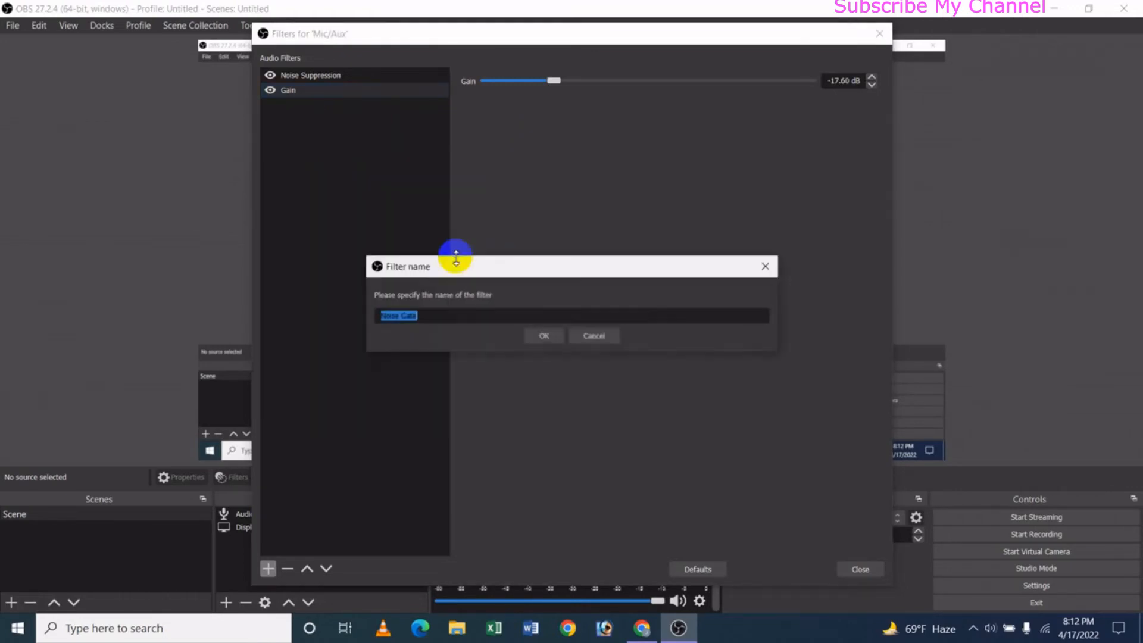
{"action": "left_click", "coordinate": [542, 335]}
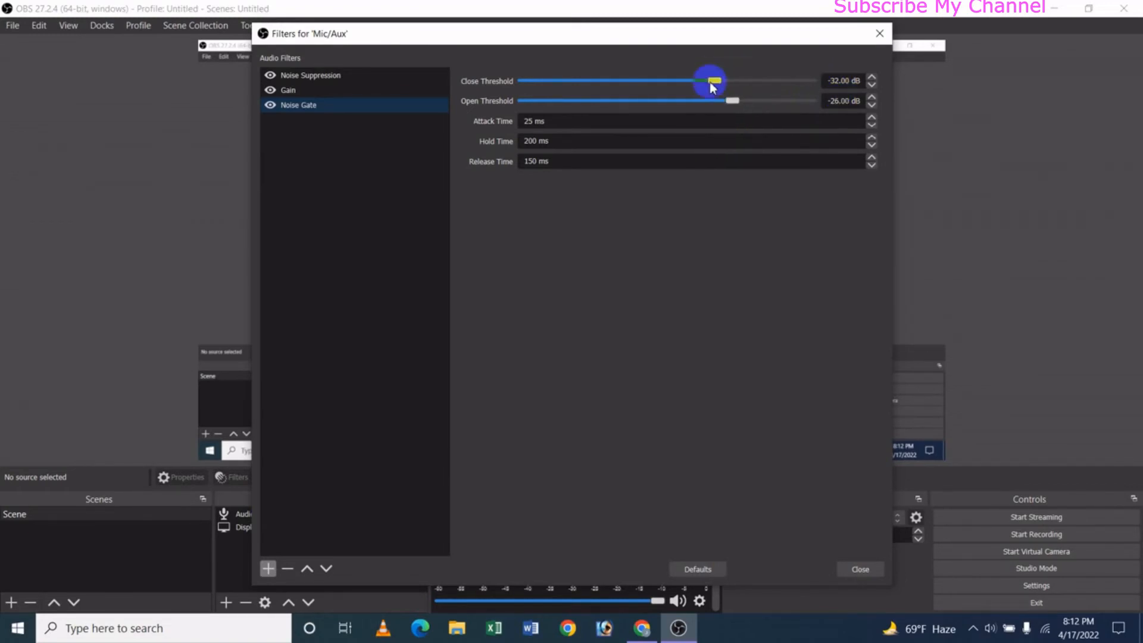
{"action": "mouse_move", "coordinate": [720, 84]}
{"action": "left_mouse_down"}
{"action": "mouse_move", "coordinate": [731, 82]}
{"action": "mouse_move", "coordinate": [723, 103]}
{"action": "mouse_move", "coordinate": [715, 94]}
{"action": "left_mouse_up"}
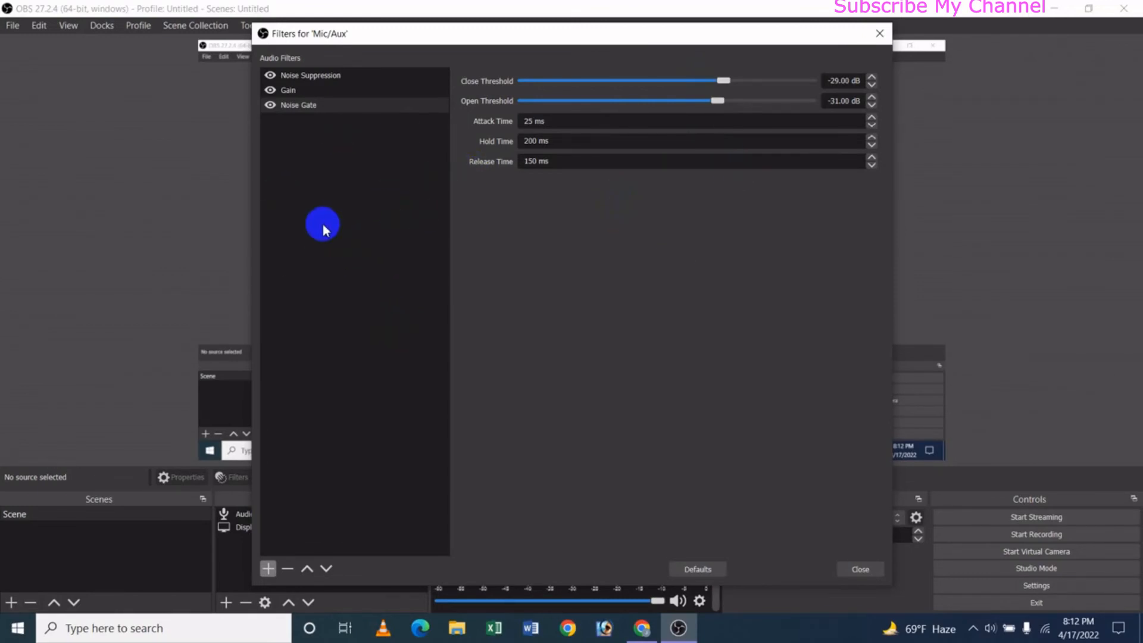
Step: Add a Compressor filter to Mic/Aux and set its output gain to about -7.10 dB
{"action": "right_click", "coordinate": [329, 188]}
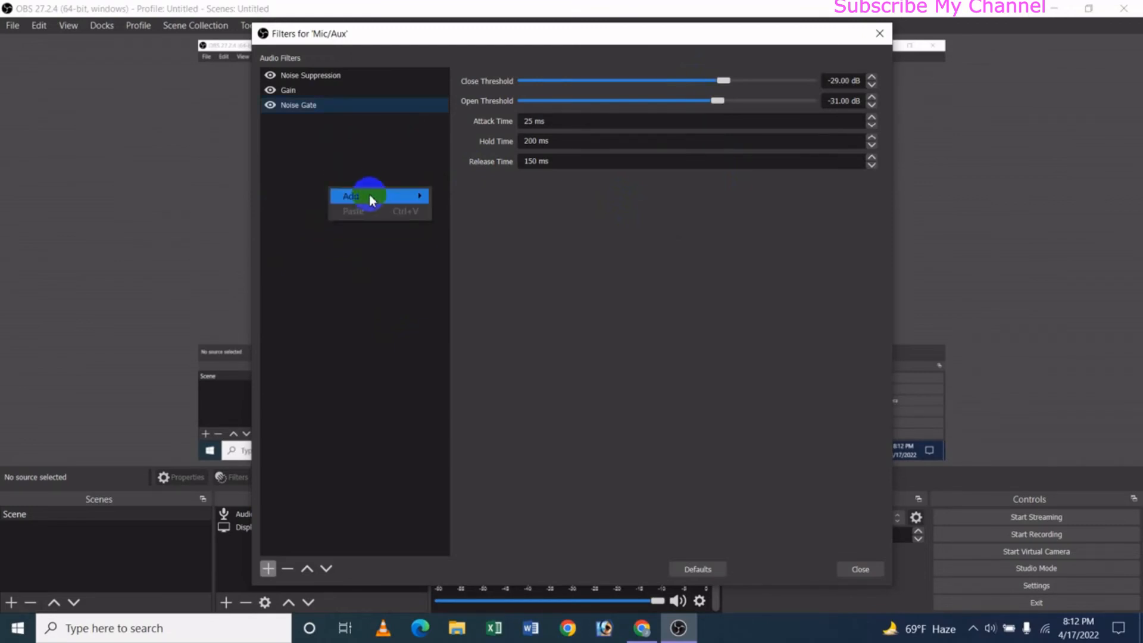
{"action": "mouse_move", "coordinate": [369, 196]}
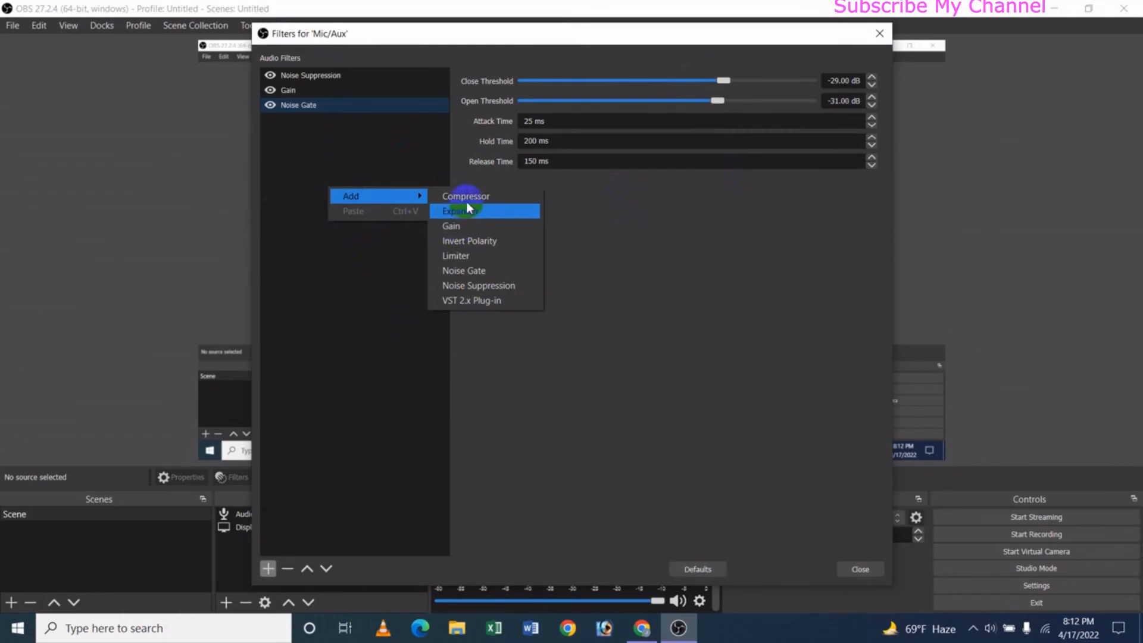
{"action": "left_click", "coordinate": [488, 197]}
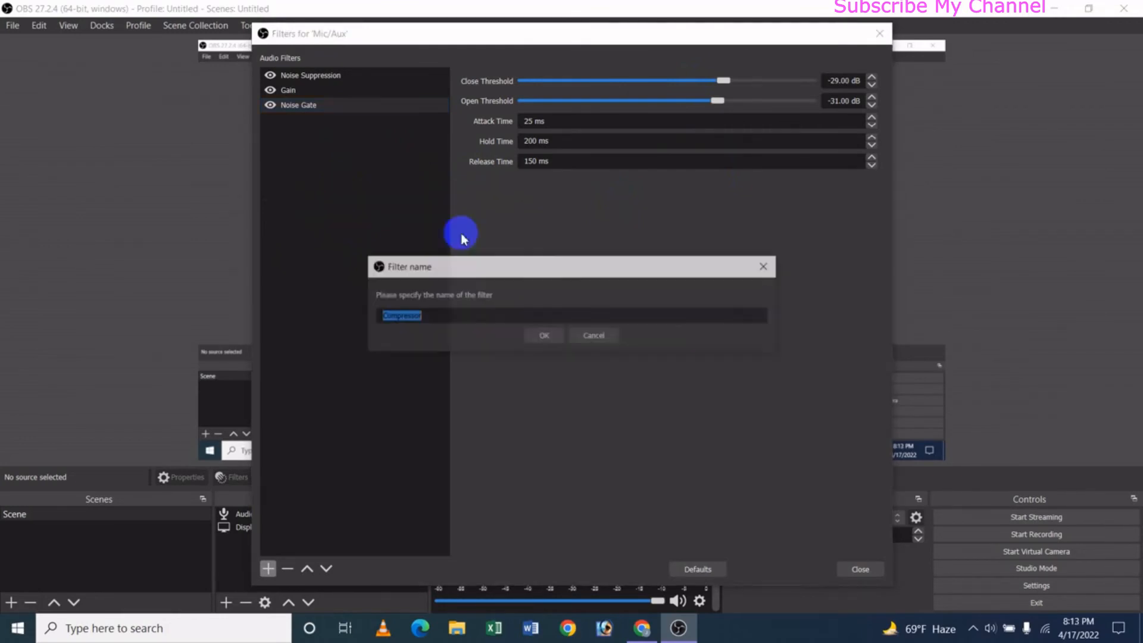
{"action": "left_click", "coordinate": [533, 335]}
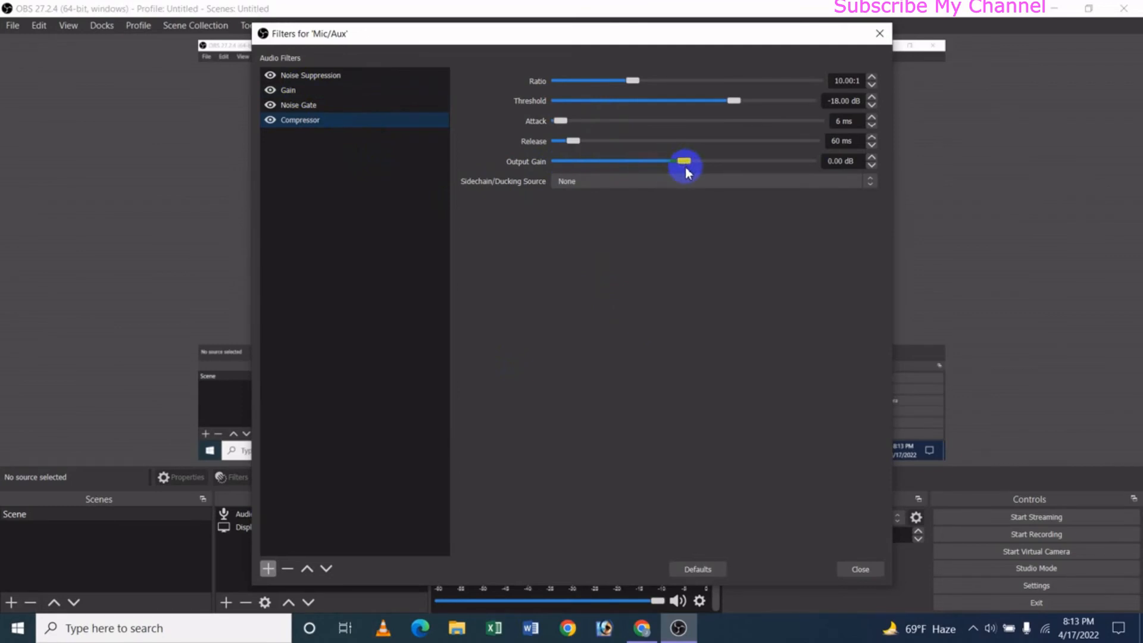
{"action": "left_click_drag", "start_coordinate": [684, 162], "coordinate": [741, 166]}
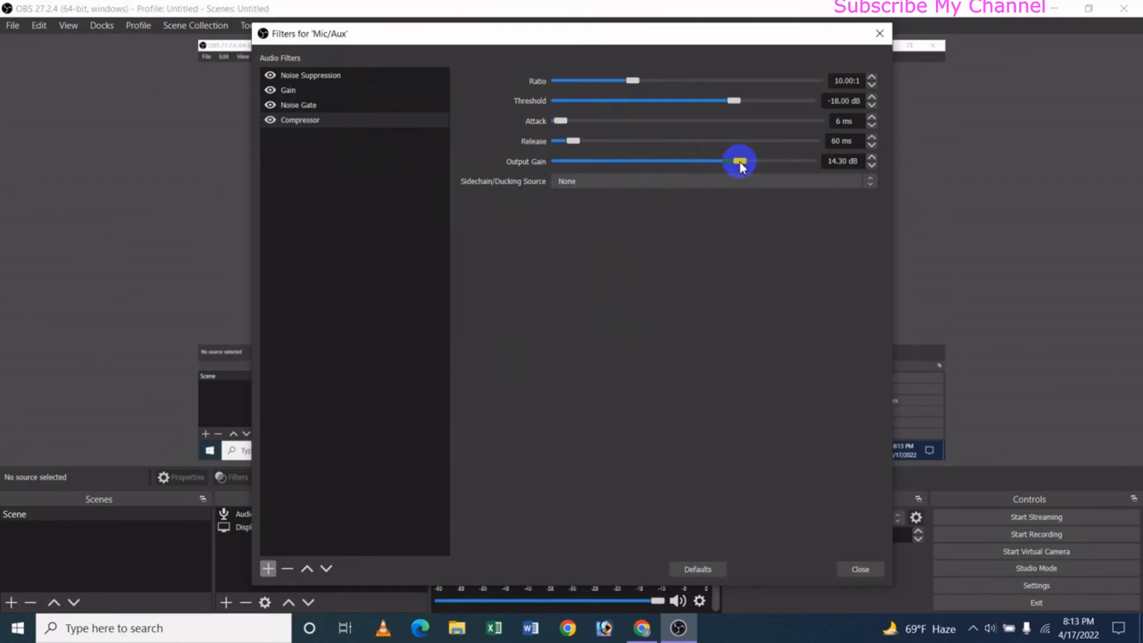
{"action": "left_click_drag", "start_coordinate": [741, 166], "coordinate": [655, 165]}
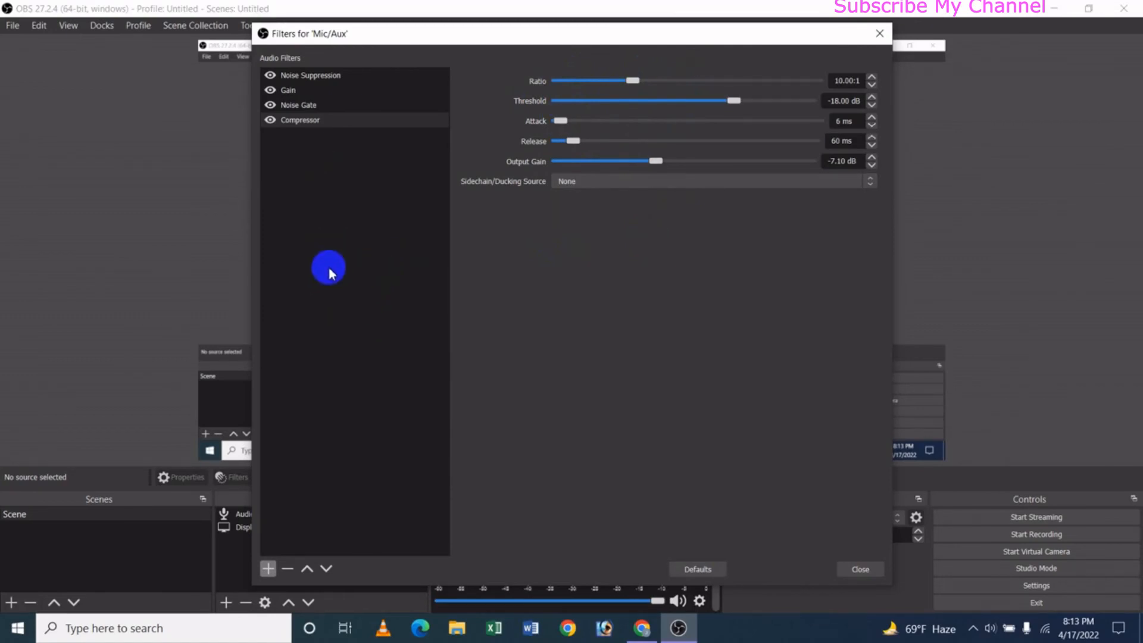
Step: Add a Limiter filter to Mic/Aux, trying a threshold of about -10.40 dB and restoring its default settings
{"action": "right_click", "coordinate": [318, 220]}
{"action": "mouse_move", "coordinate": [364, 237]}
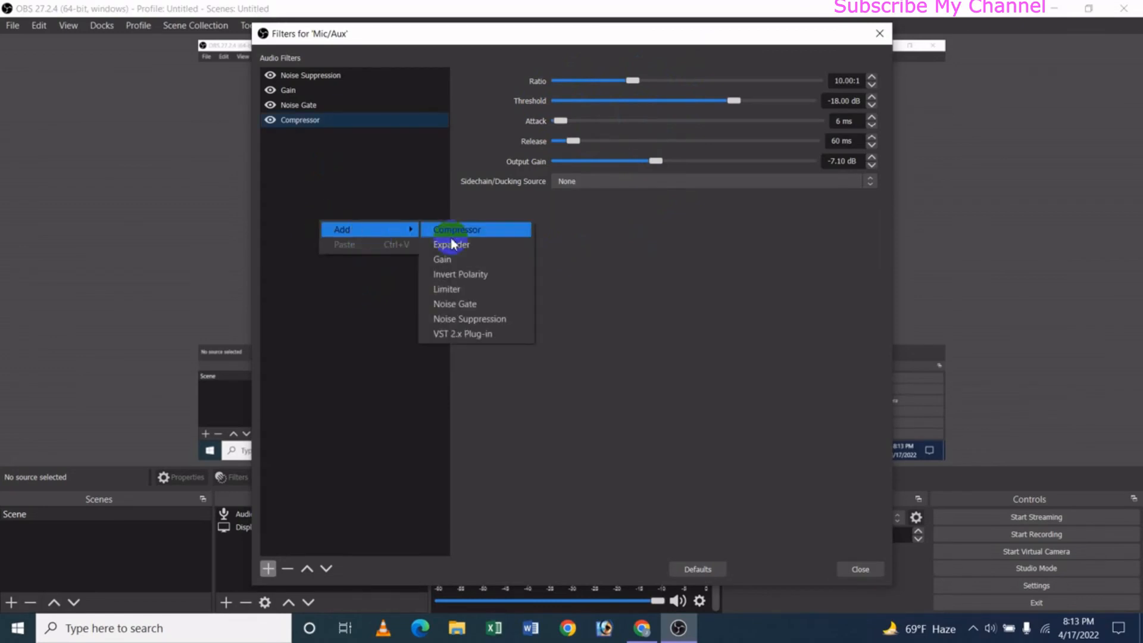
{"action": "left_click", "coordinate": [469, 289]}
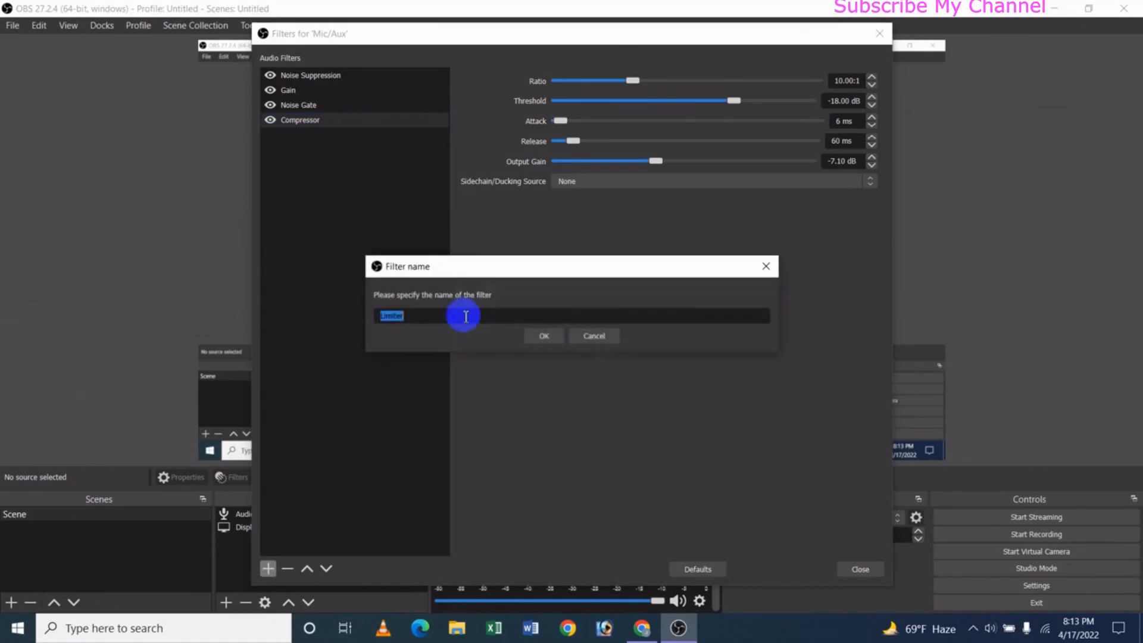
{"action": "left_click", "coordinate": [543, 337]}
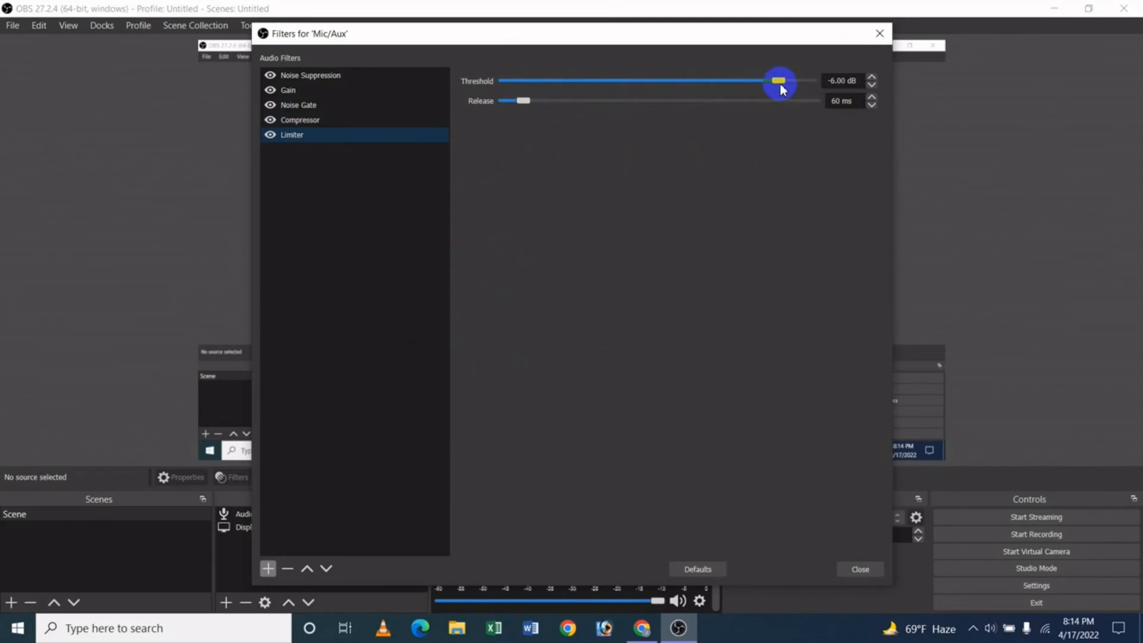
{"action": "mouse_move", "coordinate": [781, 87]}
{"action": "left_mouse_down"}
{"action": "mouse_move", "coordinate": [746, 85]}
{"action": "mouse_move", "coordinate": [758, 84]}
{"action": "left_mouse_up"}
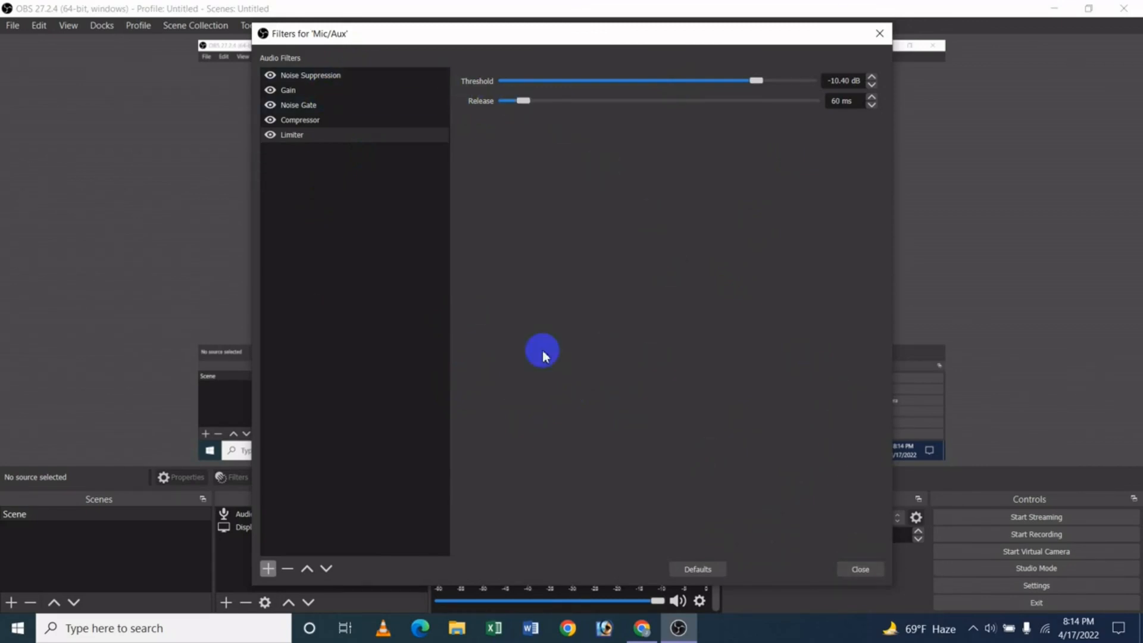
{"action": "left_click", "coordinate": [698, 570]}
Step: Review the settings of the Noise Suppression and Gain filters and close the Mic/Aux filters window
{"action": "left_click", "coordinate": [330, 76]}
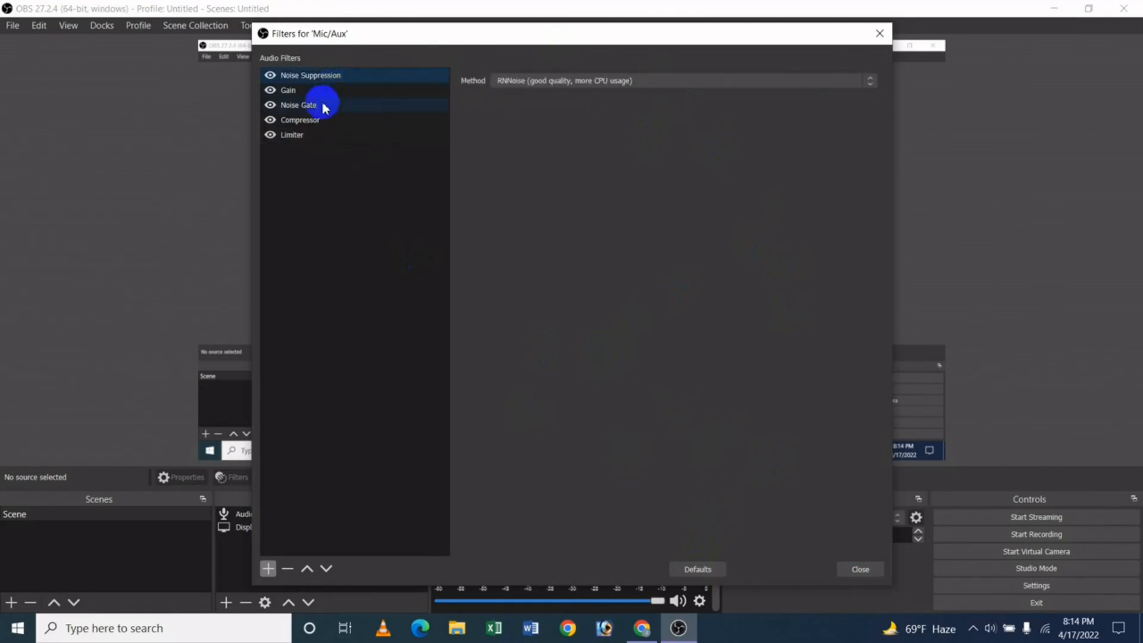
{"action": "left_click", "coordinate": [298, 92]}
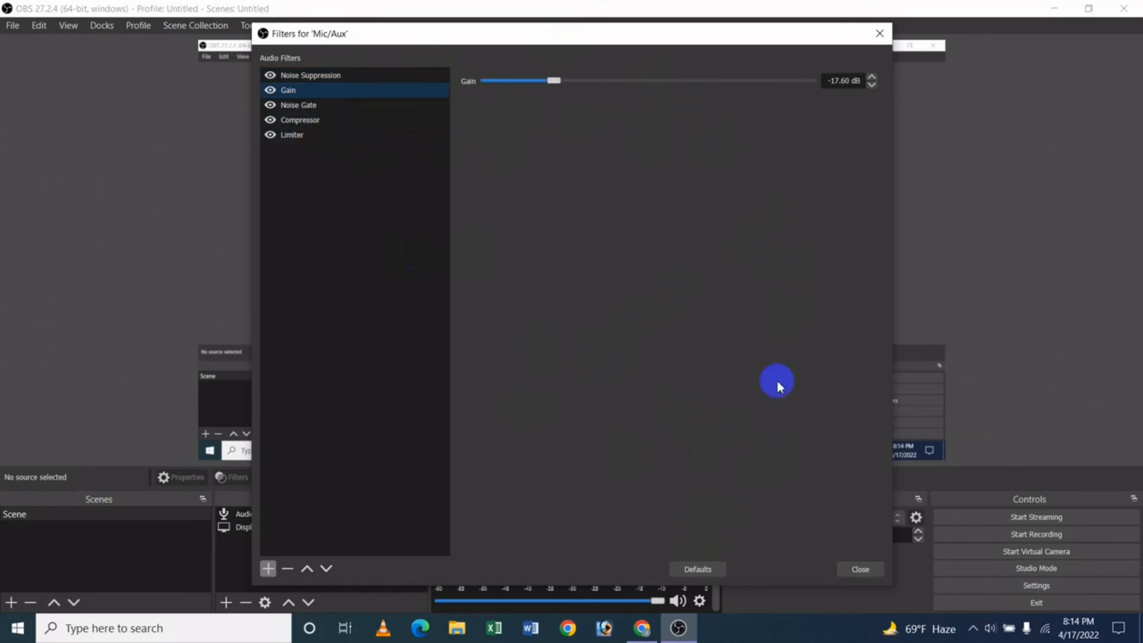
{"action": "left_click", "coordinate": [861, 571]}
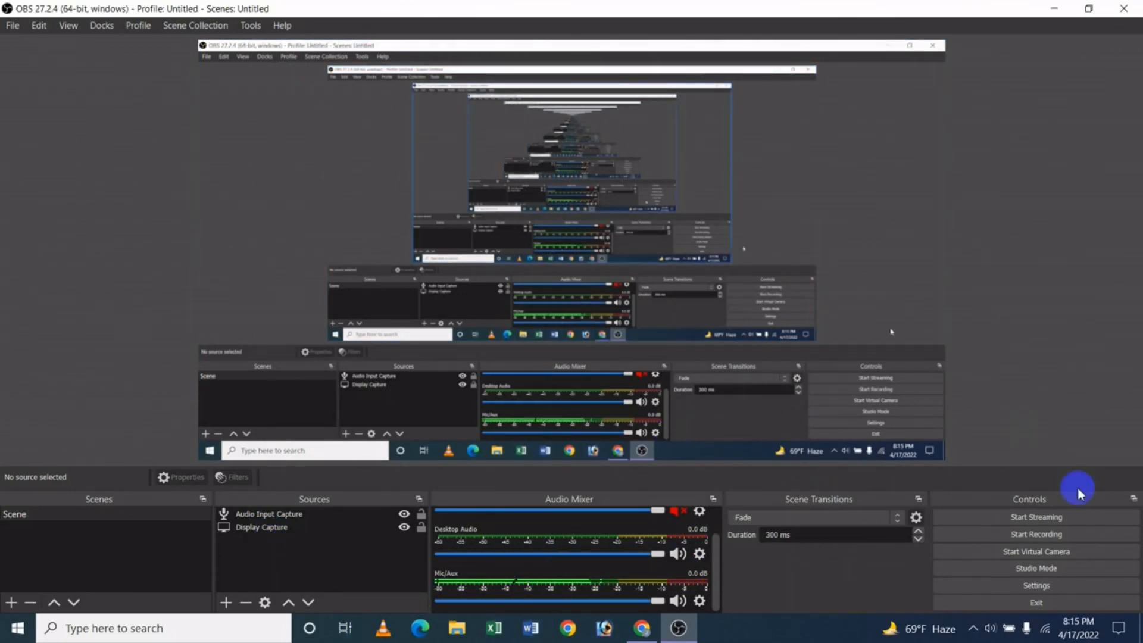
Step: Start recording the screen and switch to the YouTube channel page in Google Chrome
{"action": "left_click", "coordinate": [1012, 539]}
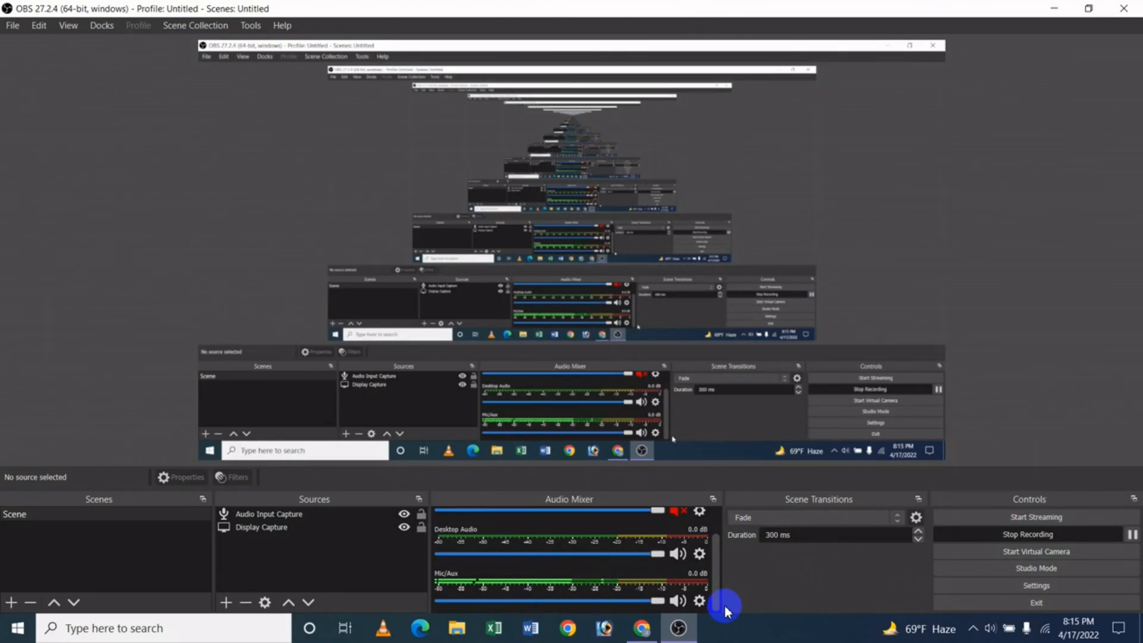
{"action": "left_click", "coordinate": [641, 628]}
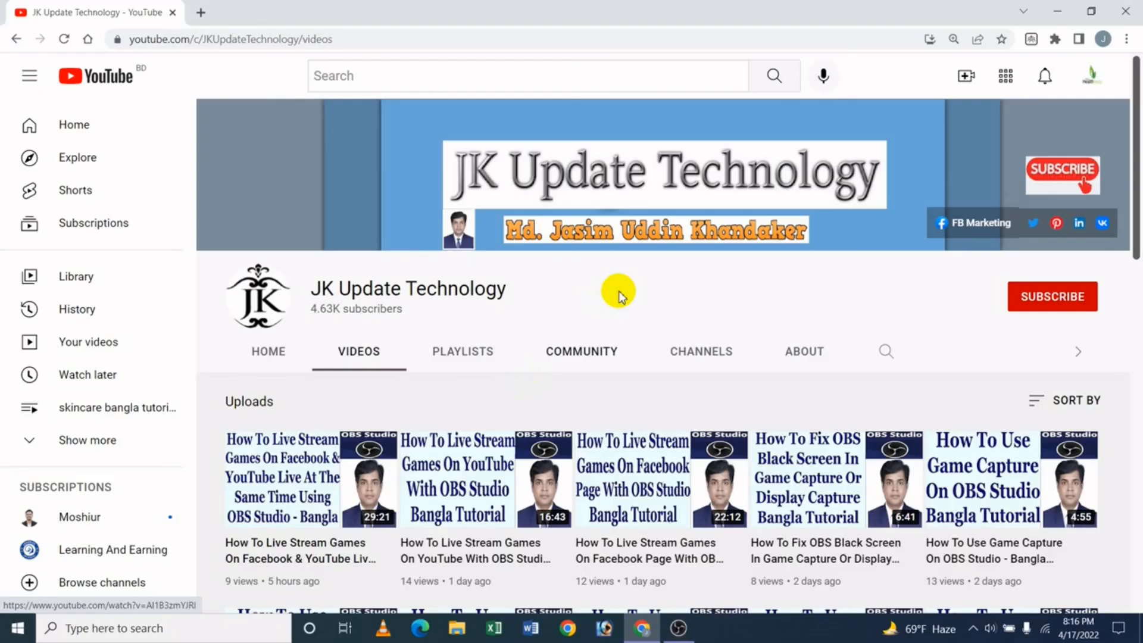